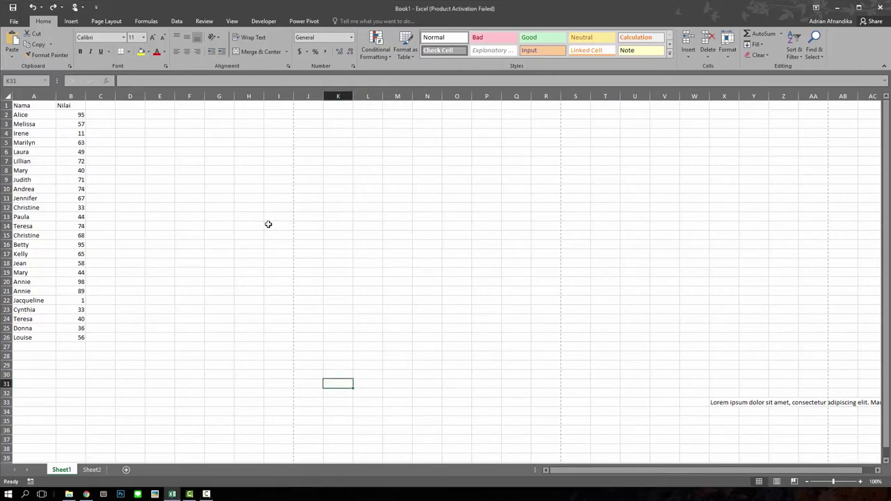
# Enter the word Ayam in cell H5.
pyautogui.click(266, 170)
pyautogui.click(249, 142)
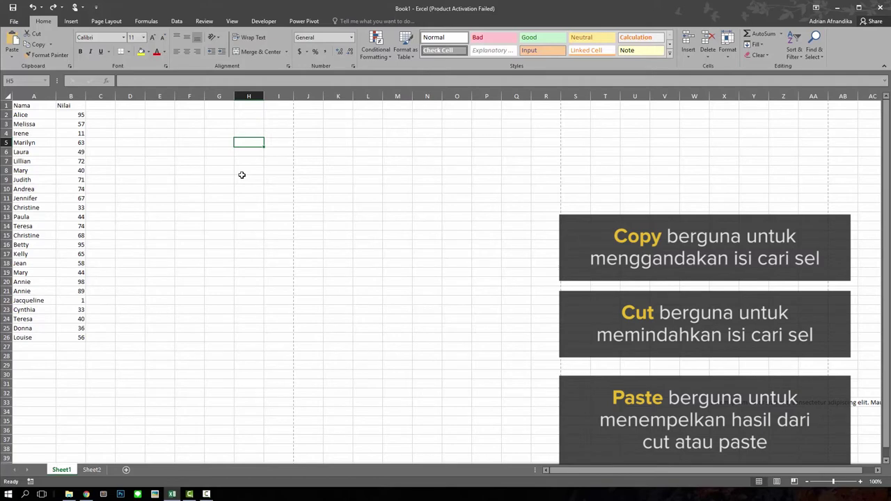
pyautogui.write('Ayam')
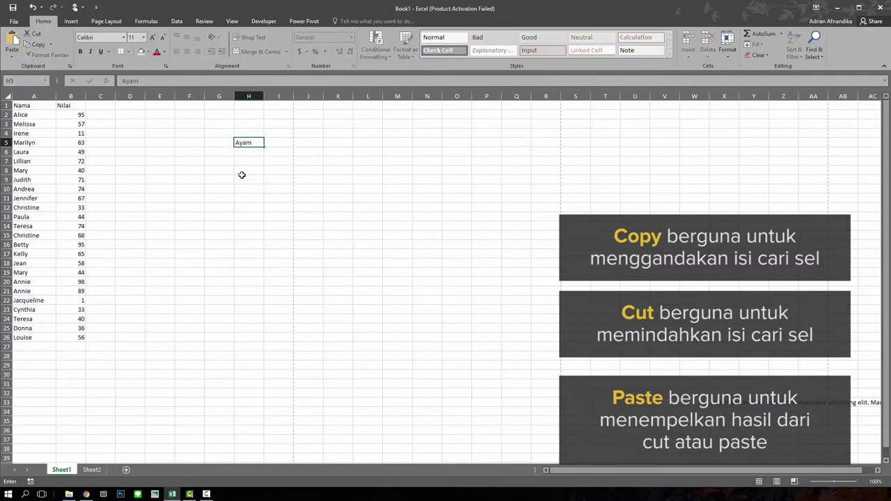
pyautogui.click(241, 174)
# Copy Ayam from H5 and paste it into K5, then clear the copy marquee.
pyautogui.click(268, 144)
pyautogui.click(252, 142)
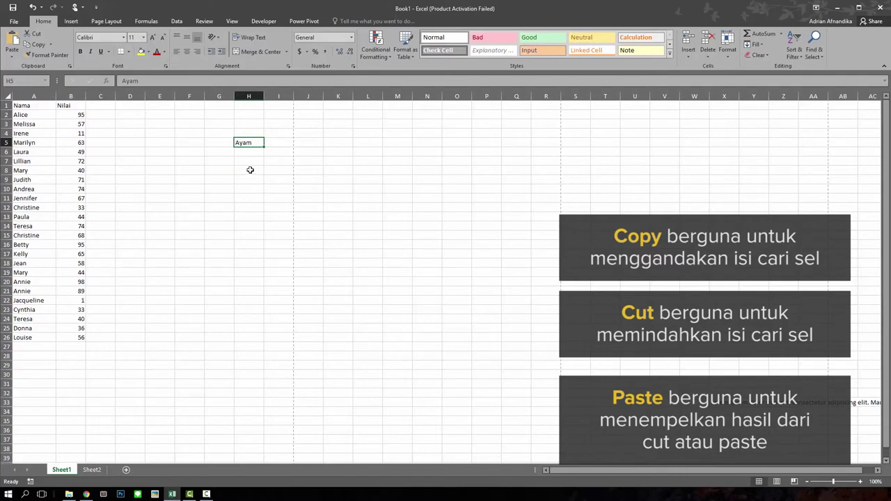
pyautogui.click(42, 46)
pyautogui.click(329, 142)
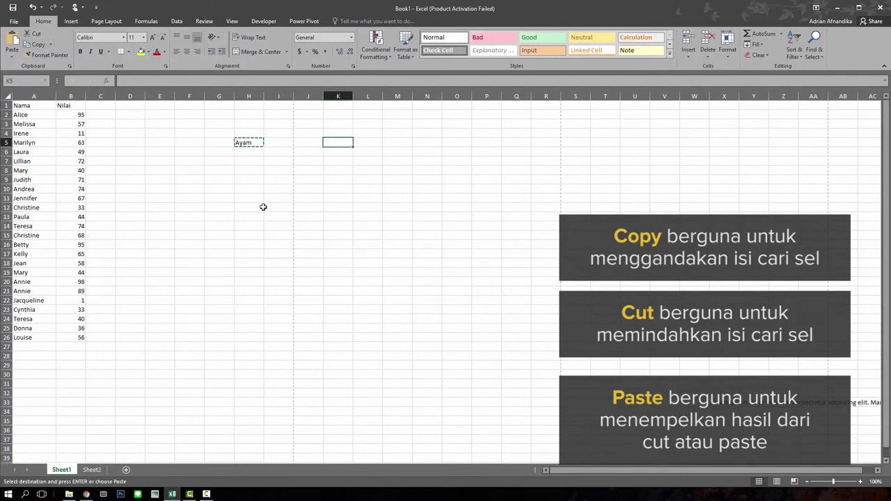
pyautogui.click(13, 43)
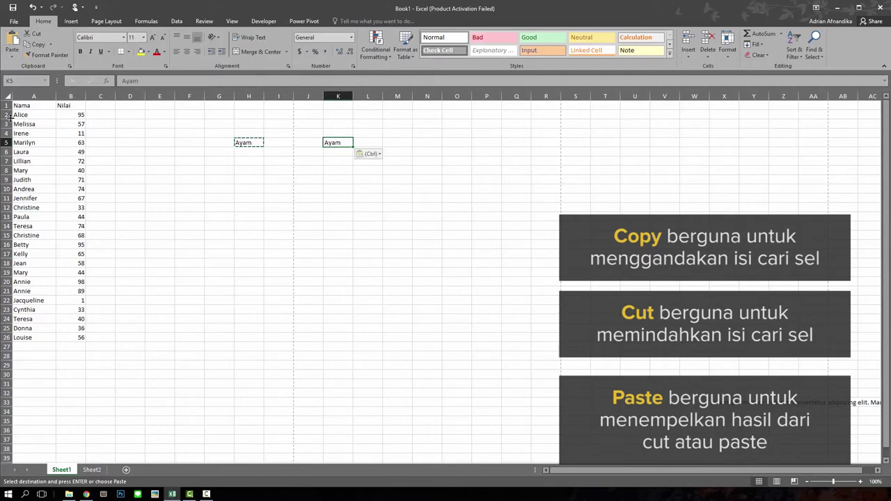
pyautogui.click(319, 182)
pyautogui.press('Escape')
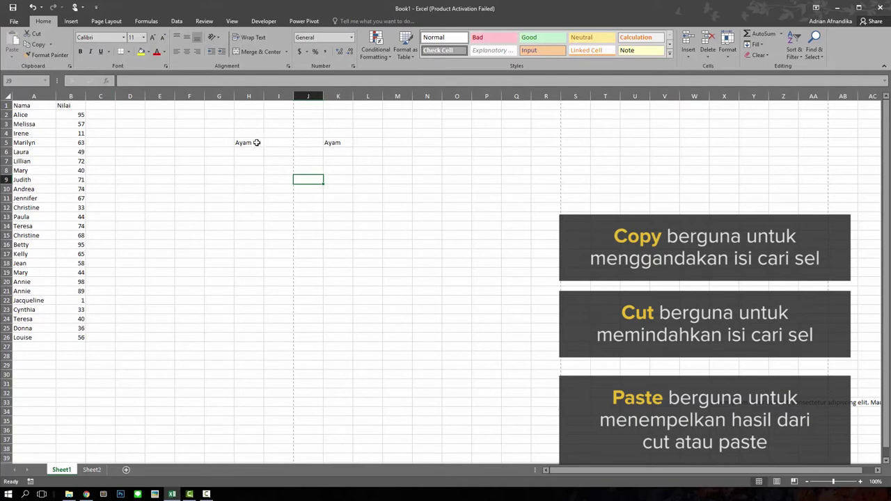
# Check the original Ayam in H5 and the pasted copy in K5.
pyautogui.click(257, 142)
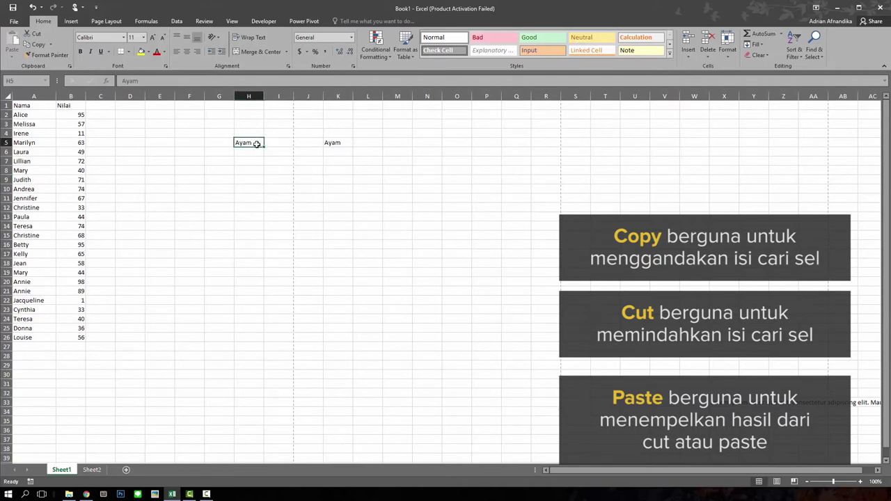
pyautogui.click(312, 142)
pyautogui.click(329, 143)
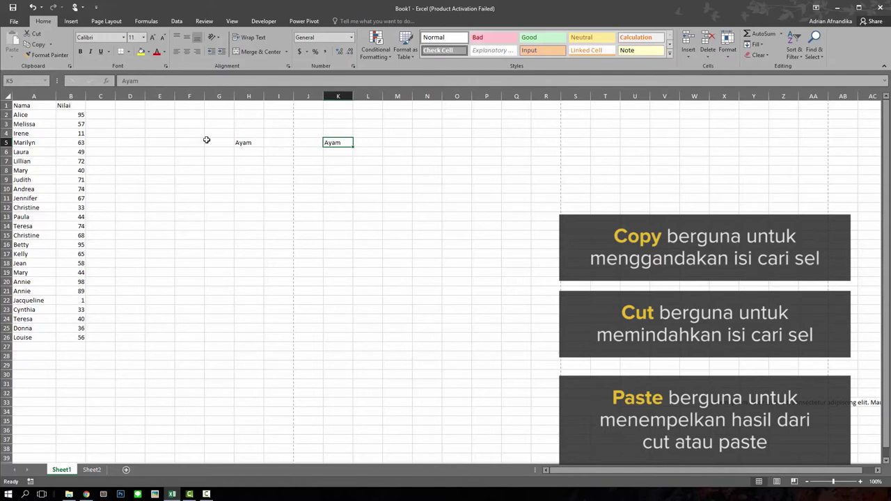
pyautogui.click(249, 143)
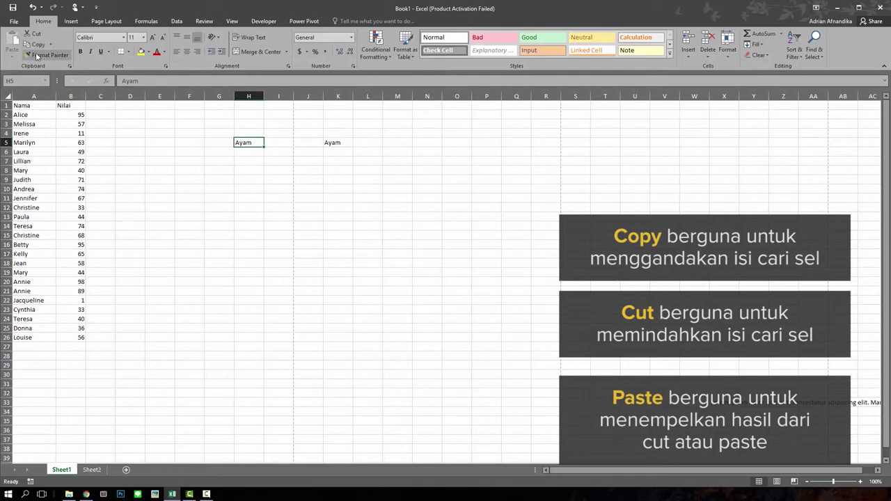
# Cut Ayam from H5 into K7 and make it bold.
pyautogui.click(32, 39)
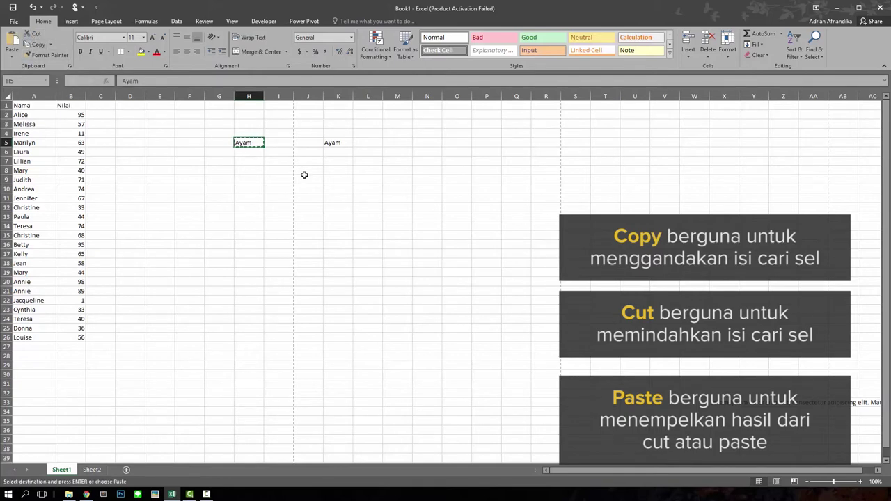
pyautogui.click(337, 163)
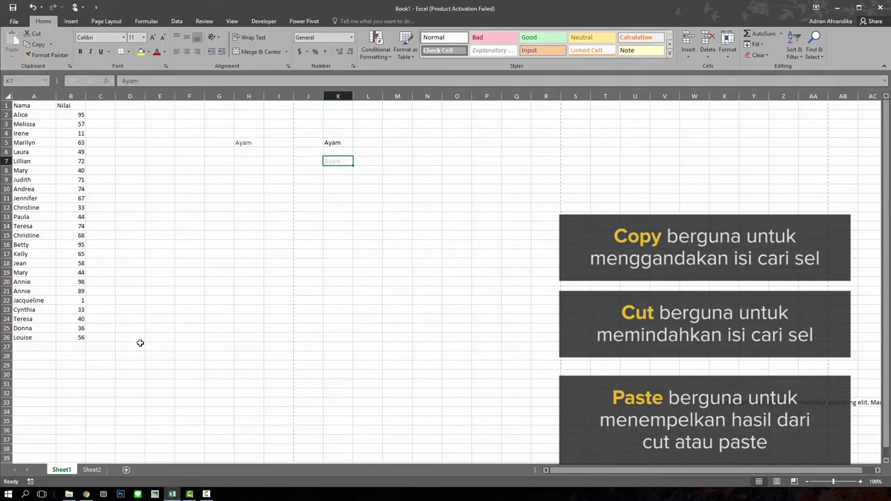
pyautogui.press('Return')
pyautogui.click(337, 198)
pyautogui.click(341, 273)
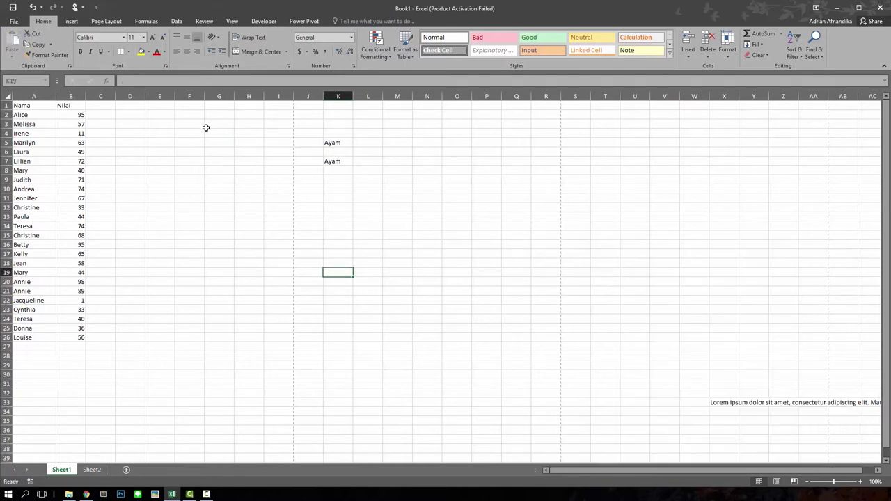
pyautogui.click(335, 163)
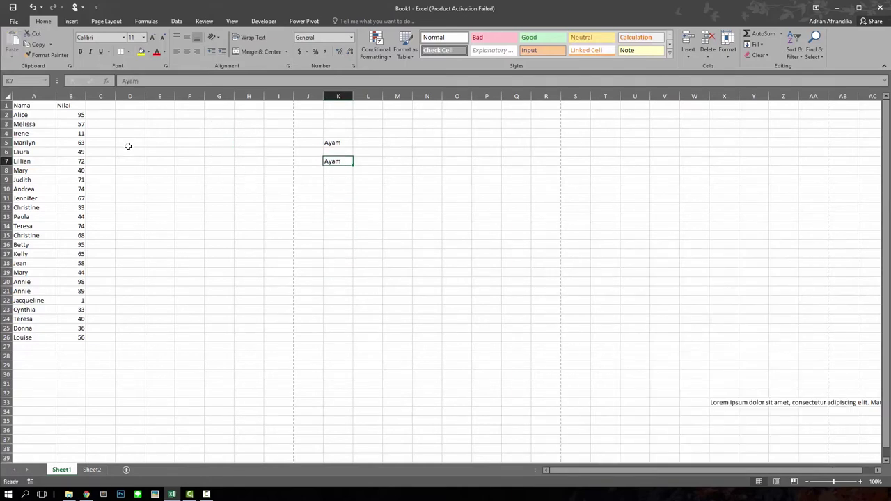
pyautogui.hotkey('ctrl', 'b')
pyautogui.click(400, 178)
# Copy K7's bold formatting onto the Ayam in K5 with Format Painter.
pyautogui.click(337, 163)
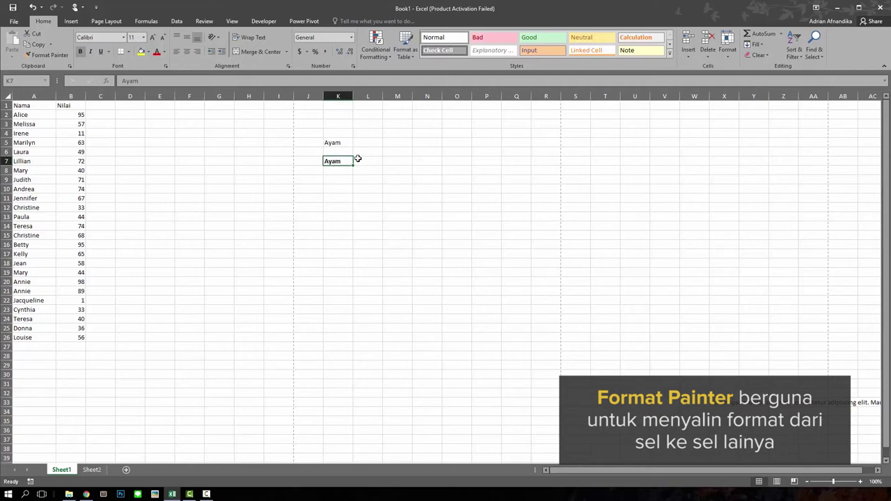
pyautogui.click(60, 56)
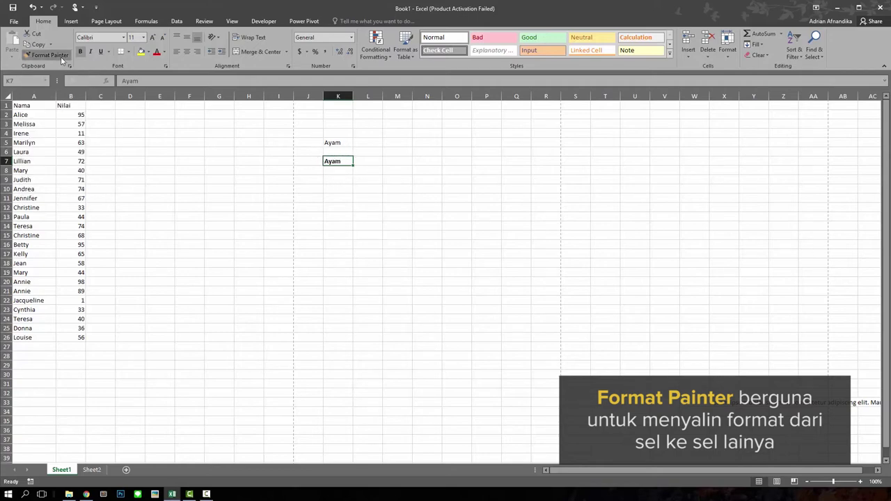
pyautogui.click(327, 144)
pyautogui.click(340, 170)
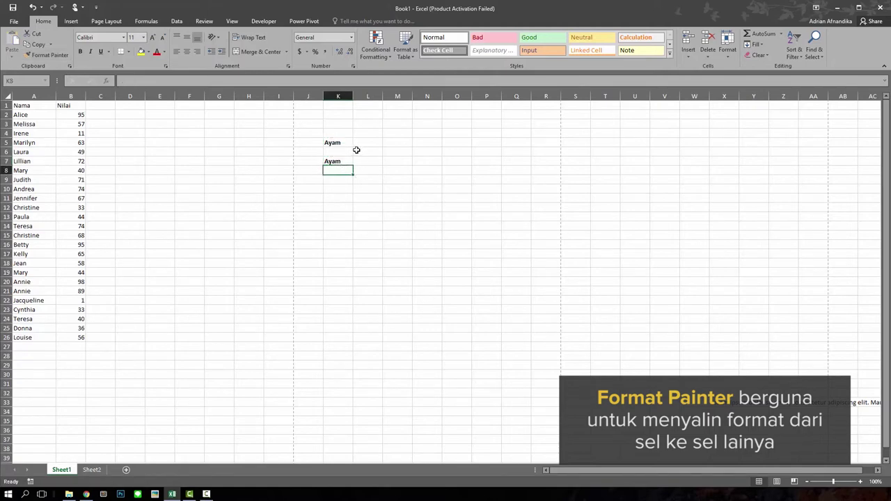
pyautogui.click(375, 281)
pyautogui.click(373, 272)
pyautogui.click(376, 216)
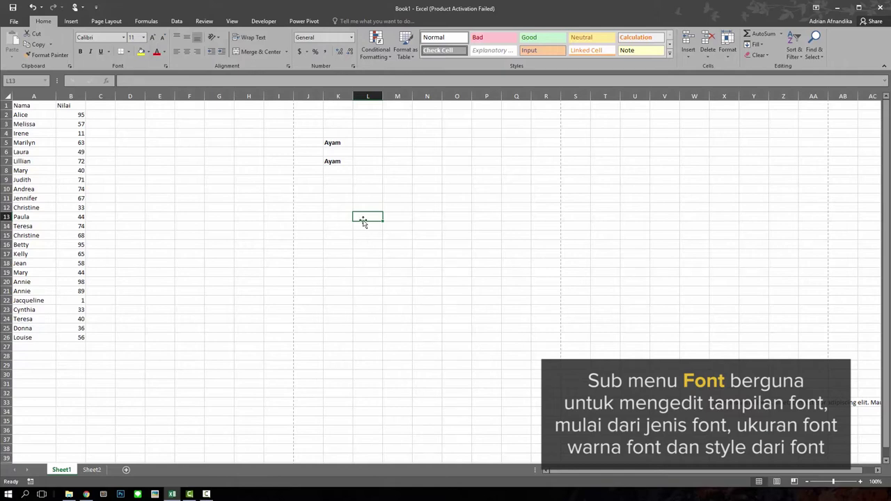
# Enter 'Terima Kasih' in L13 and set it to the Algerian font at size 20.
pyautogui.write('Terima Kasih')
pyautogui.click(455, 242)
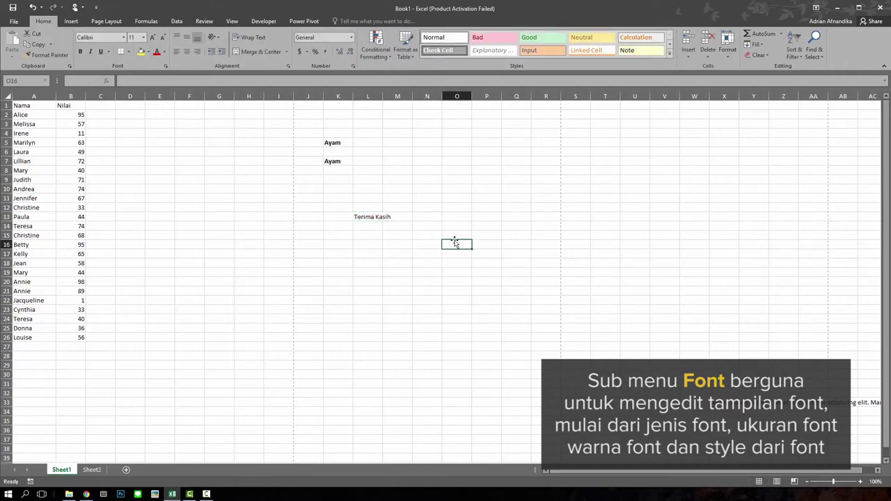
pyautogui.click(360, 218)
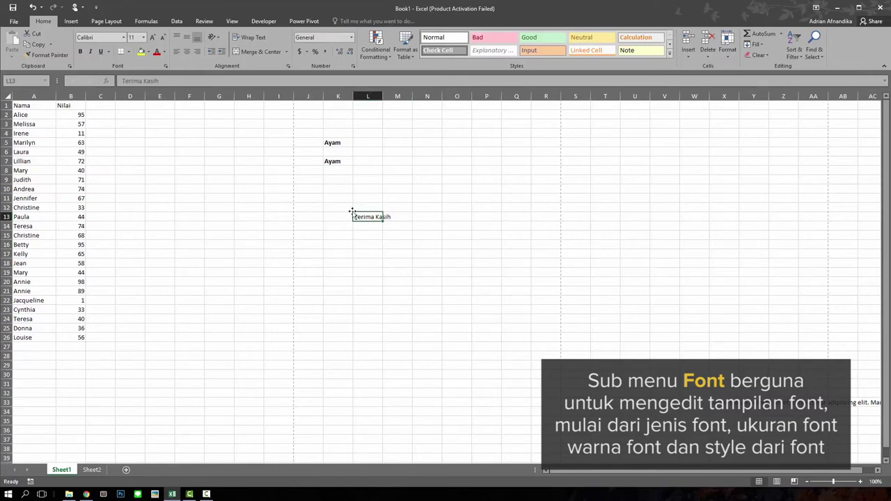
pyautogui.click(123, 37)
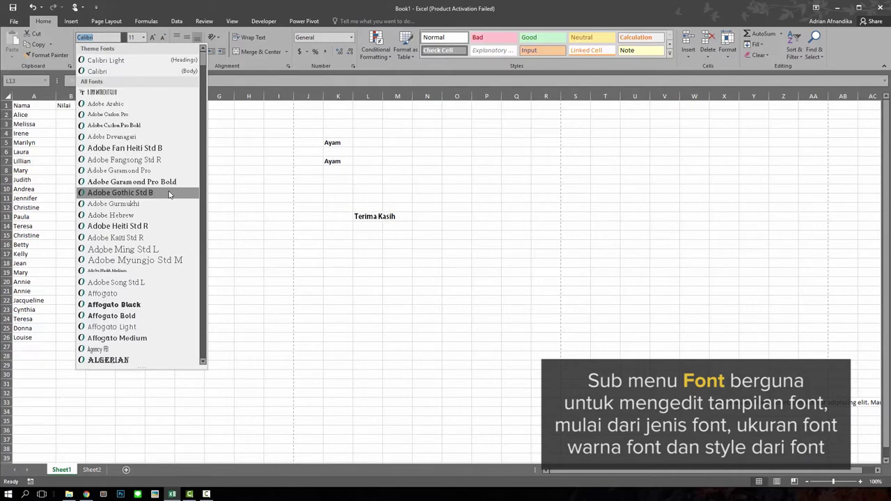
pyautogui.scroll(-1, 128, 287)
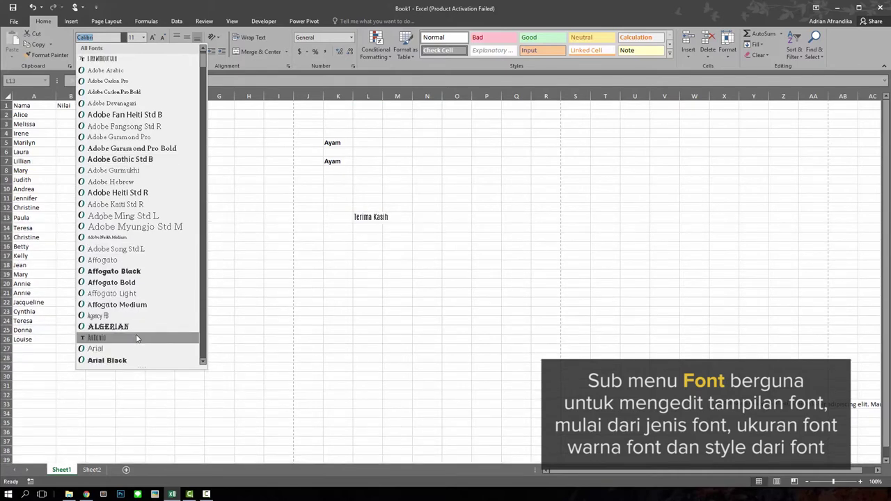
pyautogui.click(136, 330)
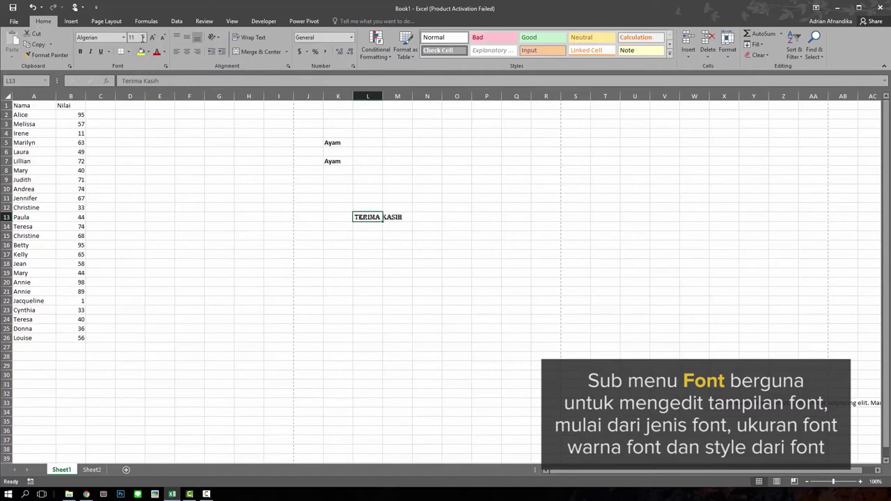
pyautogui.click(144, 38)
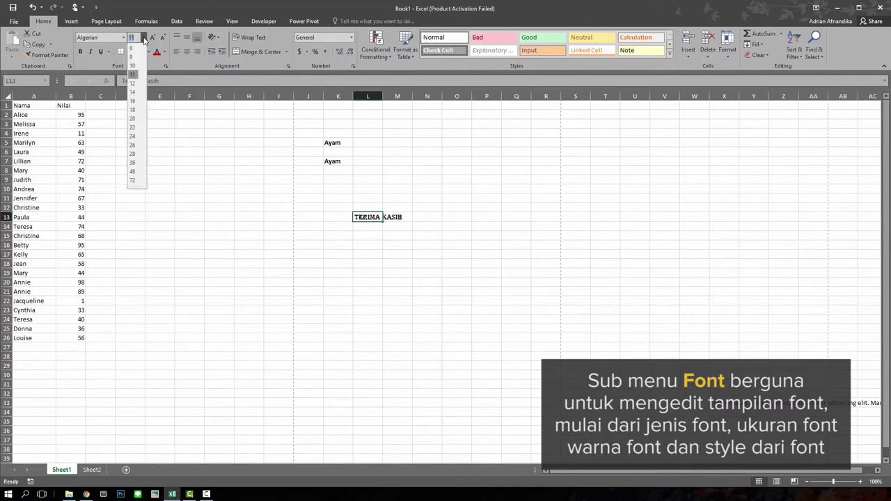
pyautogui.click(132, 118)
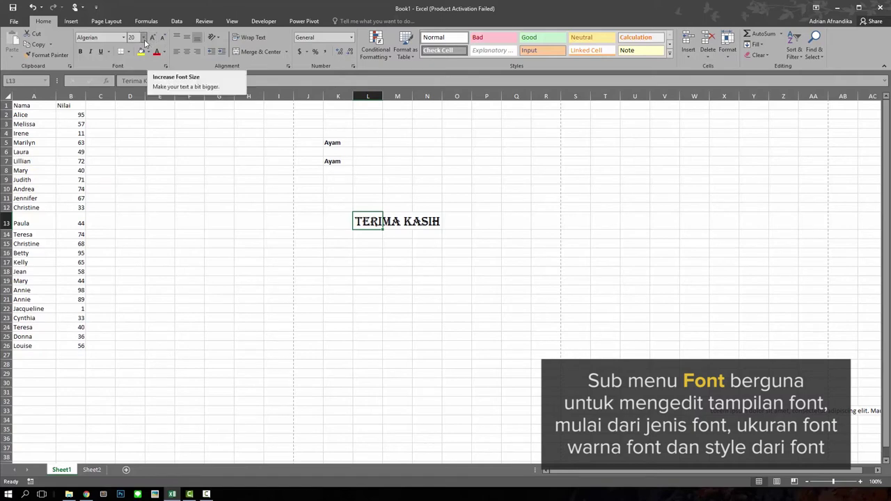
# Grow the Terima Kasih text to size 26, then shrink it back to 20.
pyautogui.click(144, 40)
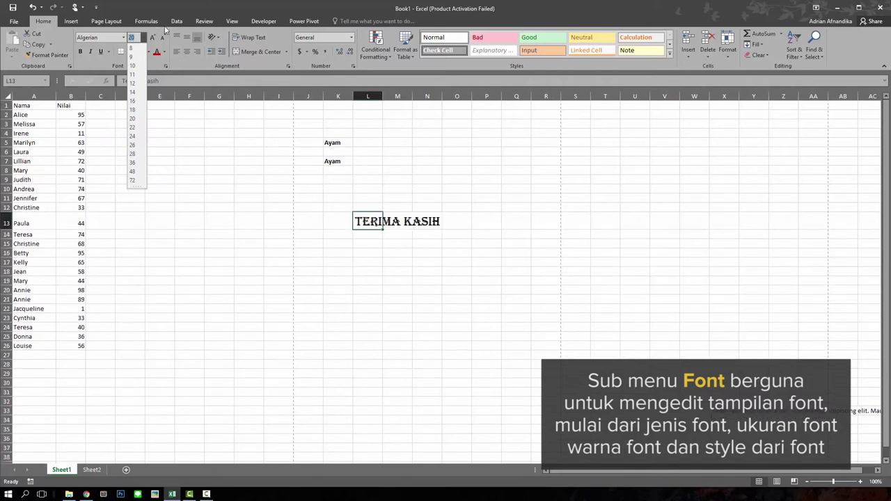
pyautogui.click(183, 12)
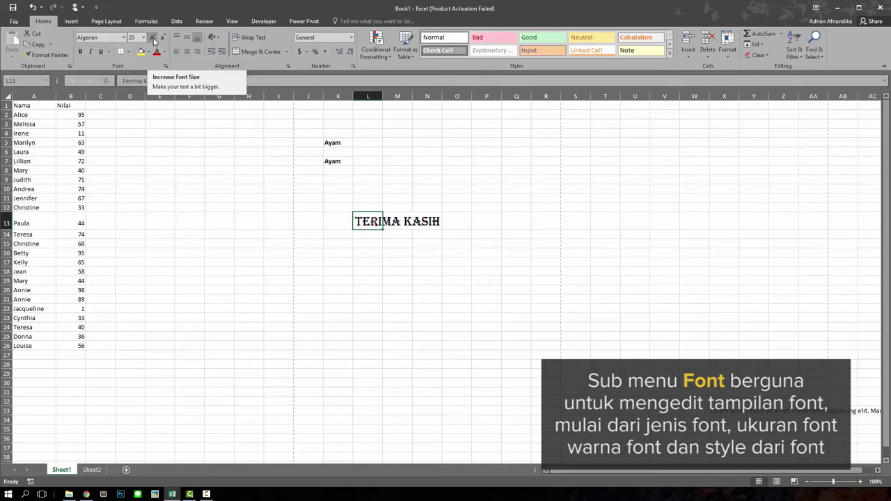
pyautogui.click(154, 39)
pyautogui.click(154, 38)
pyautogui.click(154, 38)
pyautogui.click(163, 40)
pyautogui.click(164, 39)
pyautogui.click(164, 40)
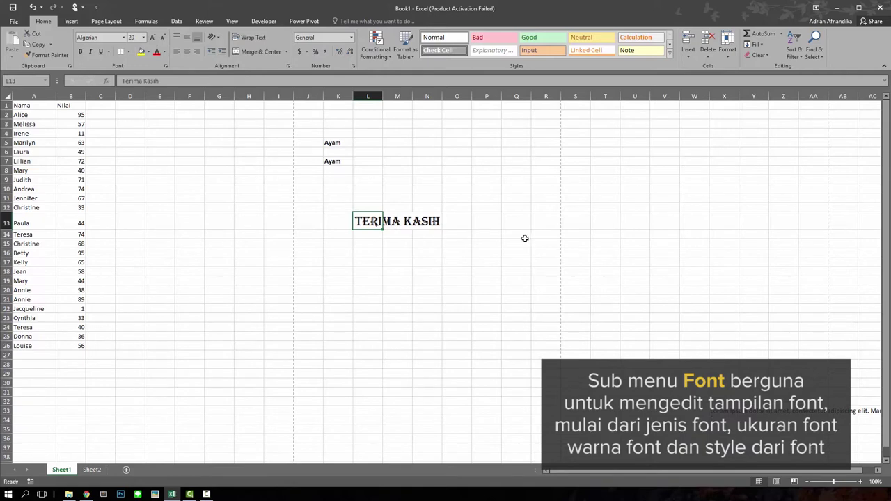
# Switch Terima Kasih to Adobe Arabic and make it bold, italic and underlined.
pyautogui.click(123, 37)
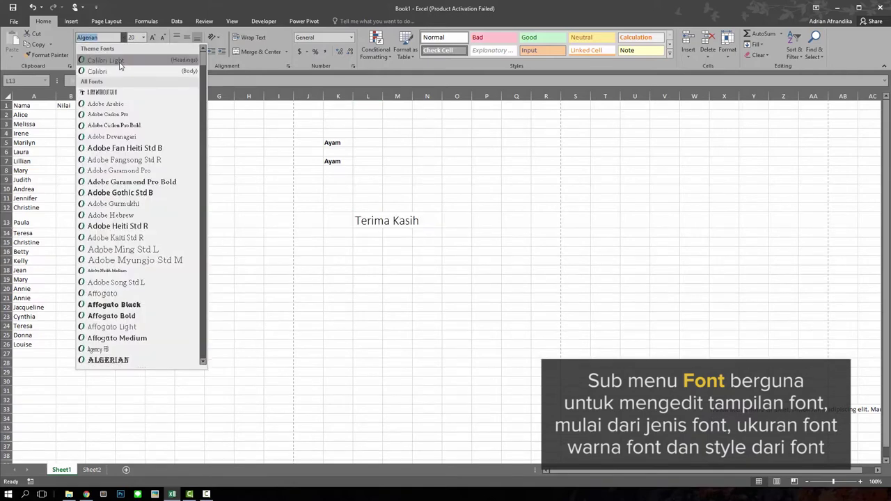
pyautogui.click(106, 103)
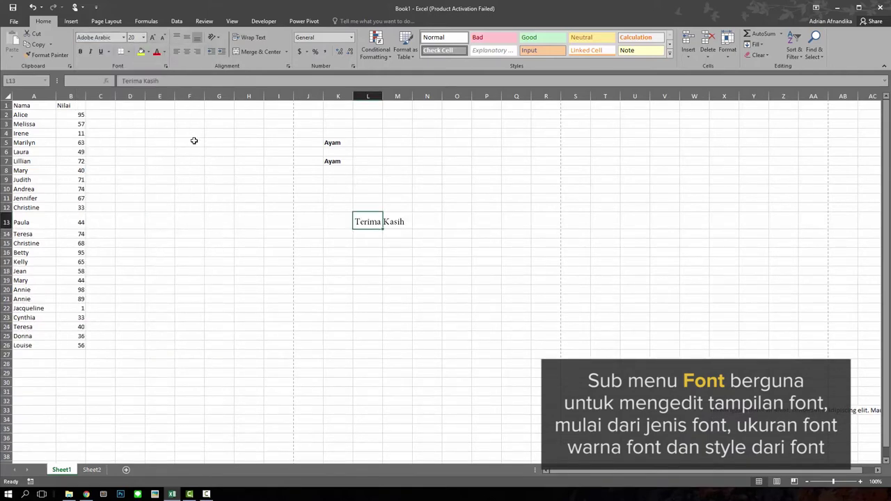
pyautogui.click(81, 52)
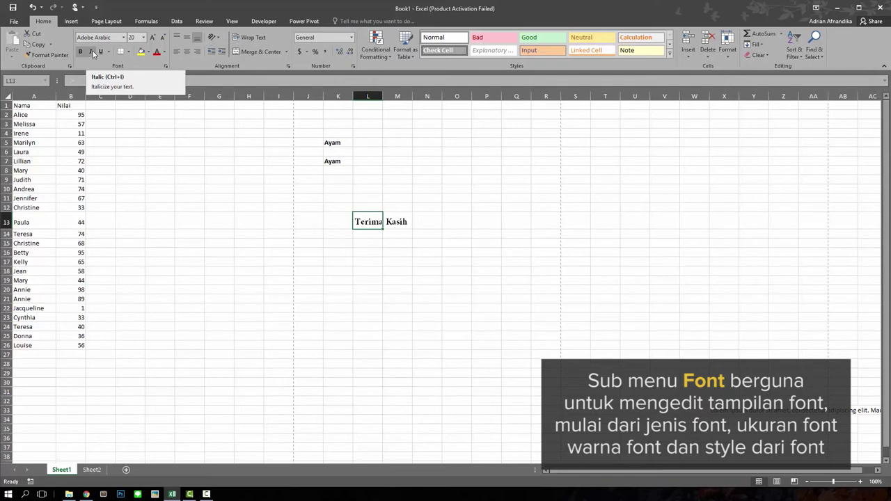
pyautogui.click(92, 52)
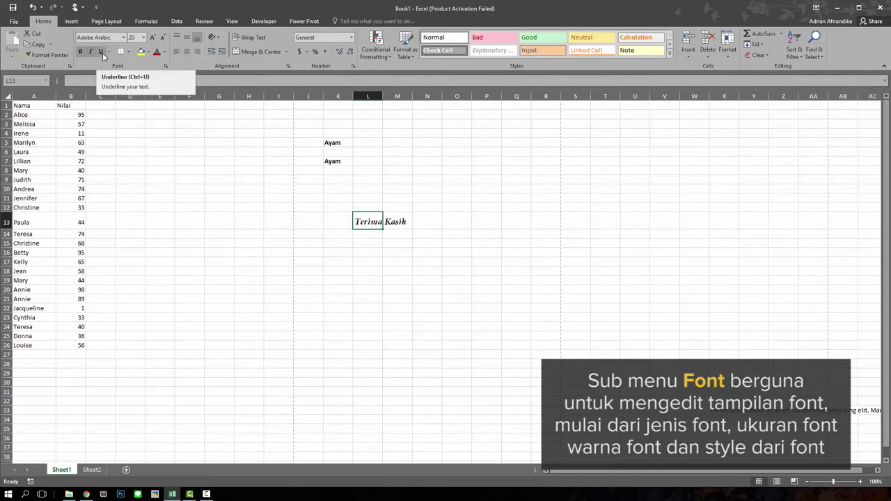
pyautogui.click(102, 53)
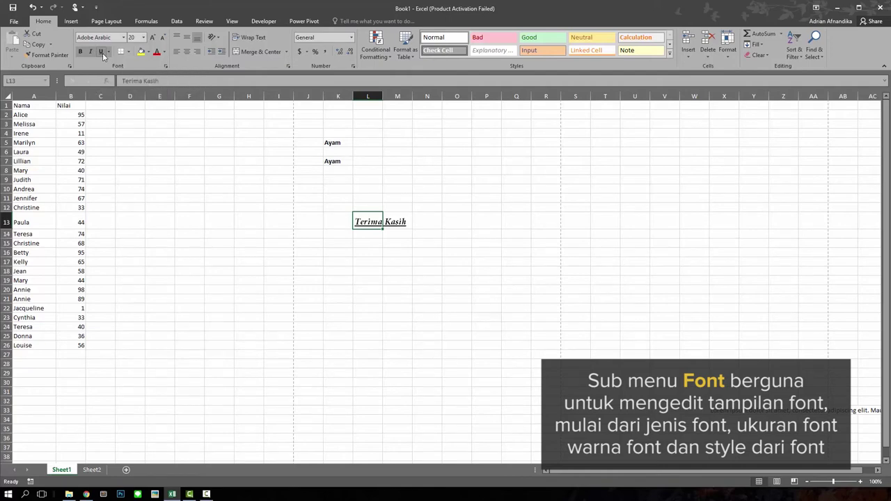
pyautogui.click(397, 308)
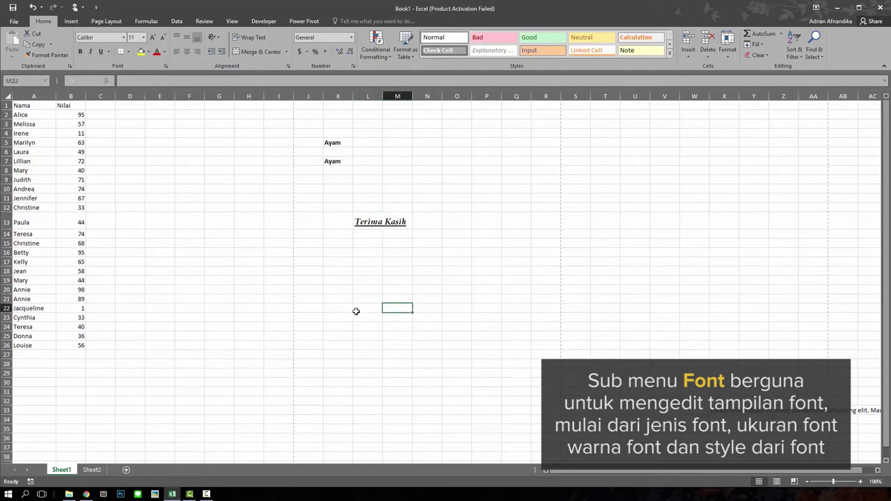
pyautogui.click(343, 203)
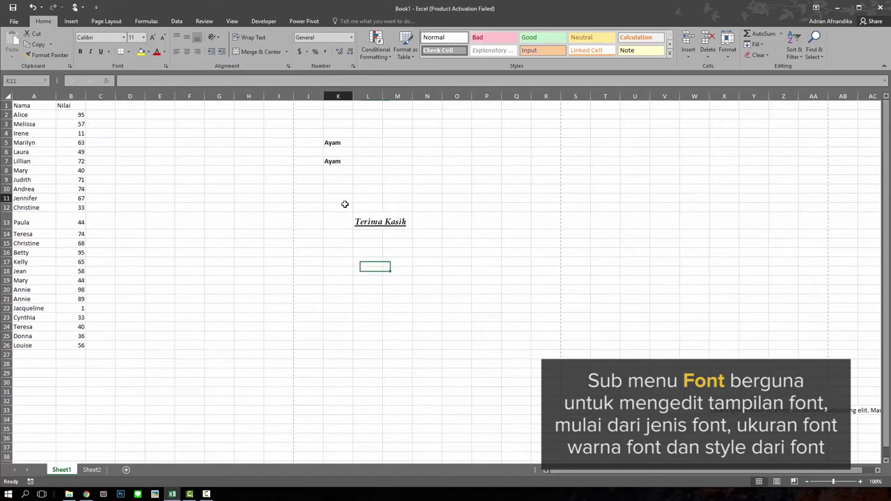
# Apply All Borders to the block K11:N15 around Terima Kasih.
pyautogui.moveTo(343, 203); pyautogui.dragTo(426, 243)
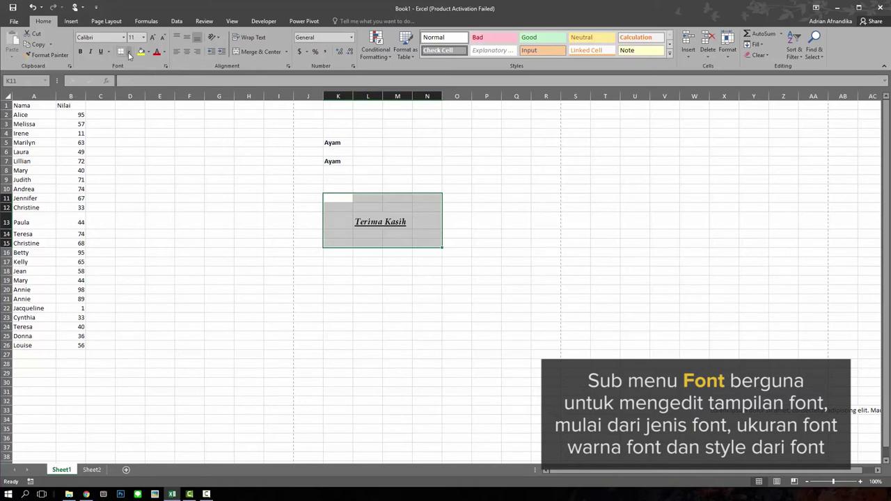
pyautogui.click(128, 52)
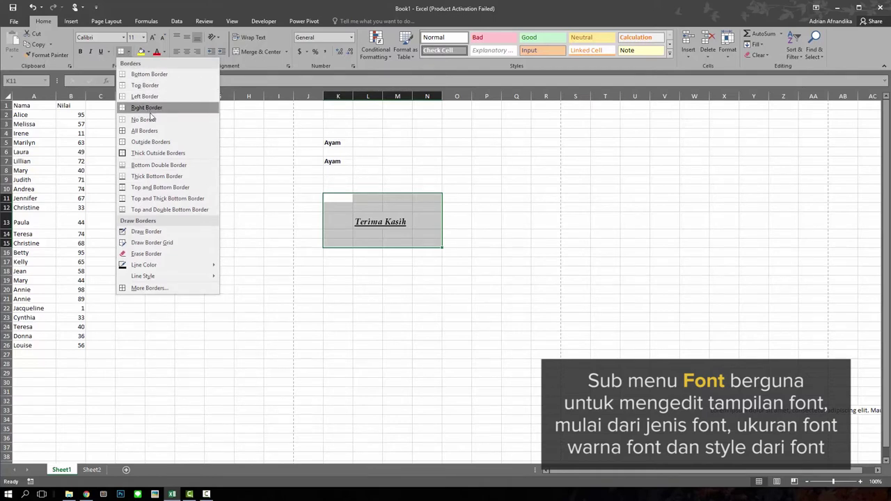
pyautogui.click(165, 131)
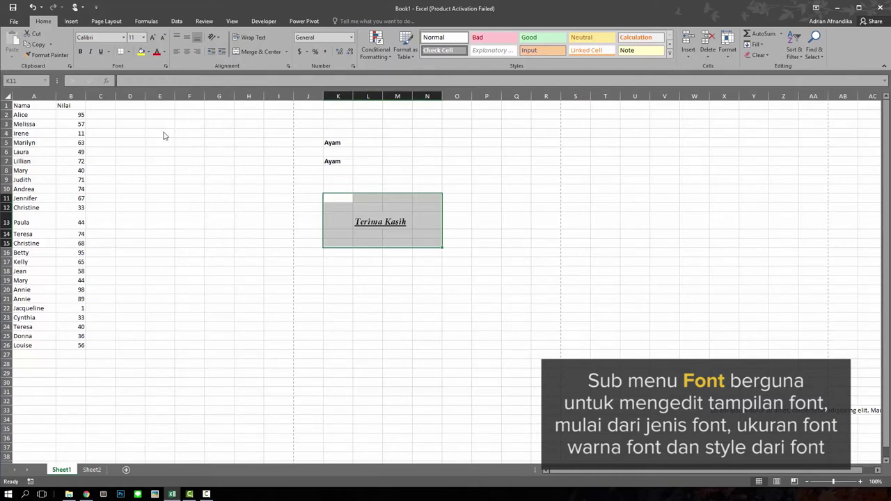
pyautogui.click(387, 269)
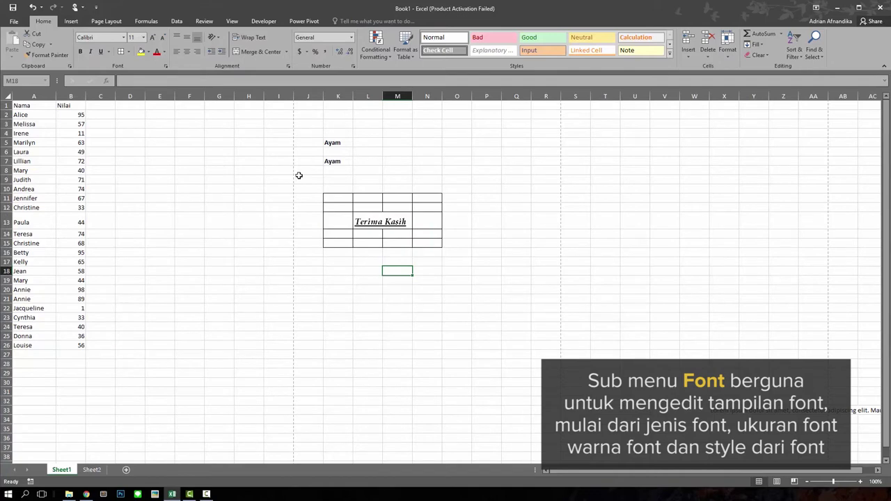
pyautogui.click(380, 222)
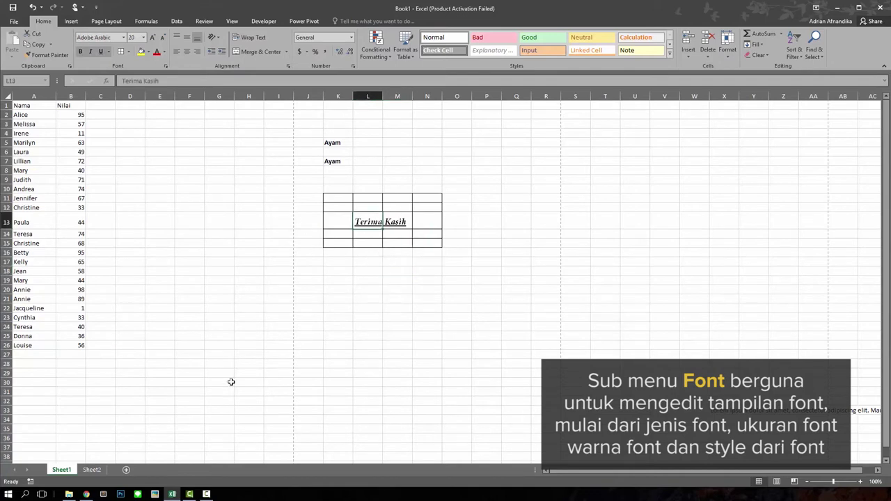
pyautogui.click(343, 201)
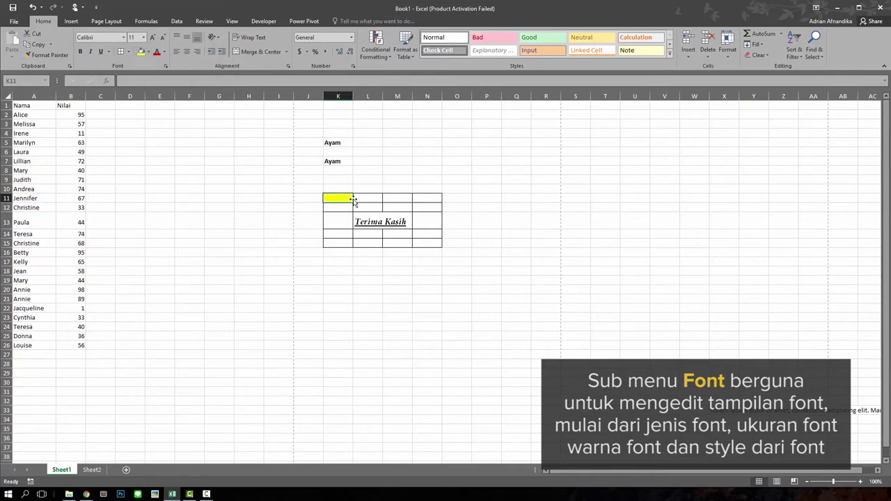
# Fill cell L11 with blue.
pyautogui.click(361, 197)
pyautogui.click(149, 52)
pyautogui.click(174, 63)
pyautogui.click(547, 254)
# Recolour the Terima Kasih text in L13 green.
pyautogui.click(397, 221)
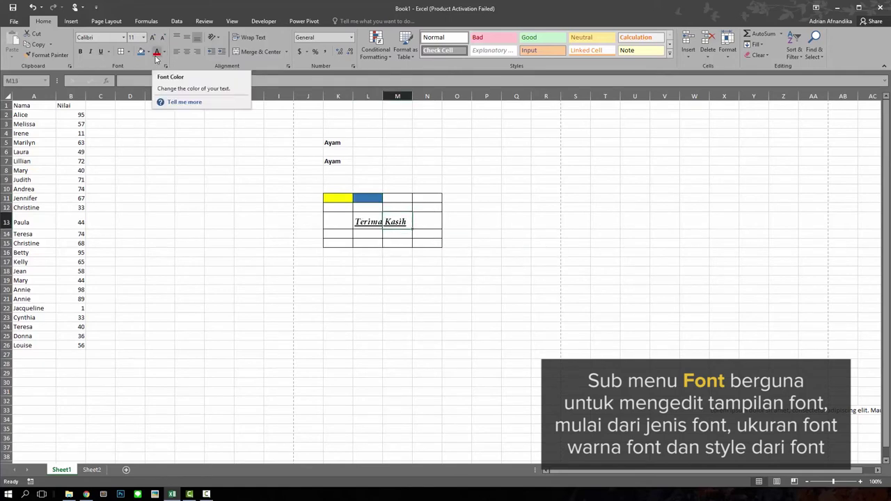
pyautogui.click(165, 52)
pyautogui.click(204, 113)
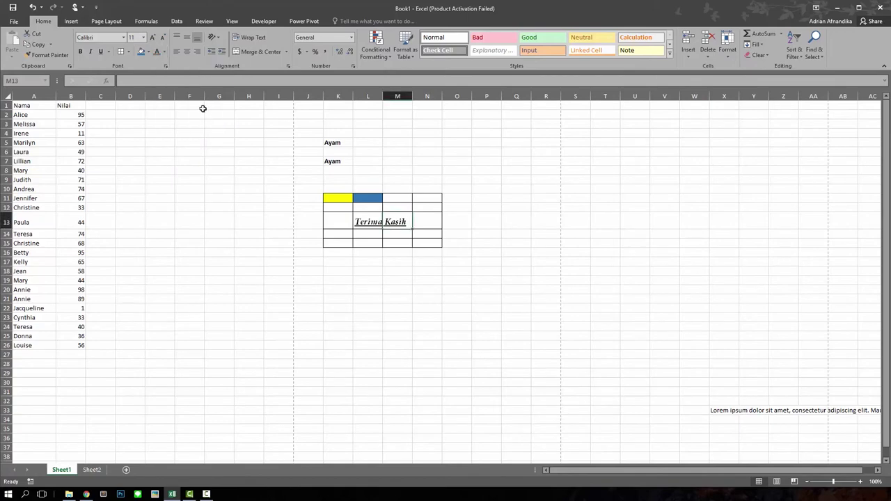
pyautogui.click(367, 222)
pyautogui.click(165, 52)
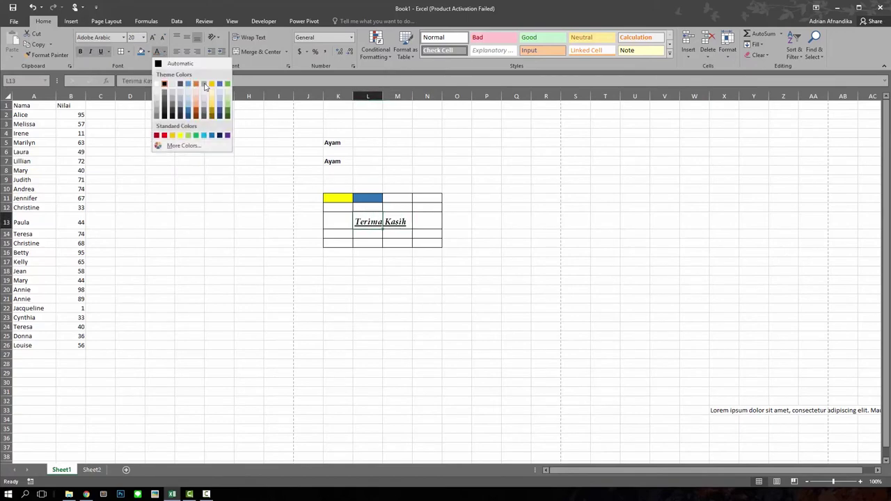
pyautogui.click(221, 88)
pyautogui.click(165, 53)
pyautogui.click(229, 88)
pyautogui.click(538, 296)
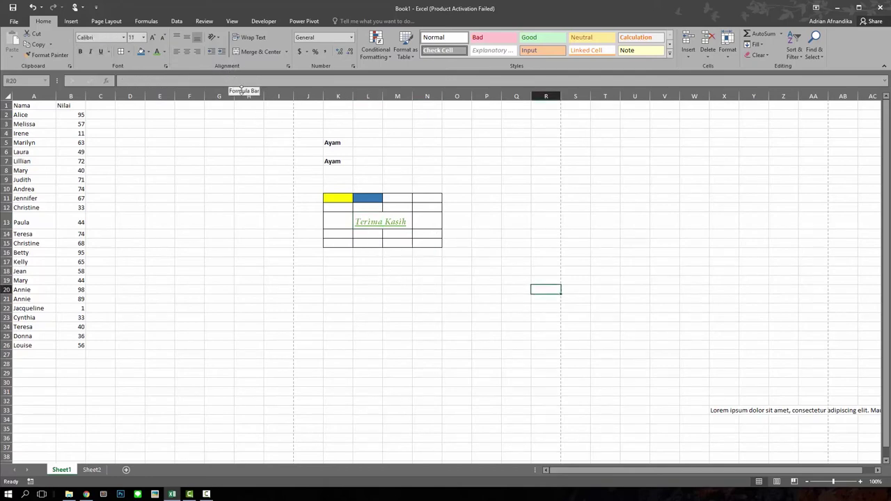
pyautogui.click(380, 279)
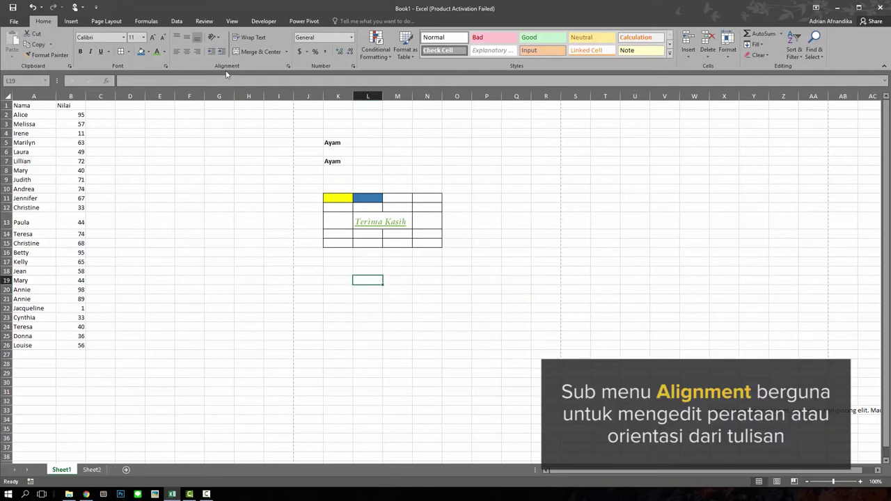
# Make row 5 taller and widen column K slightly.
pyautogui.click(389, 223)
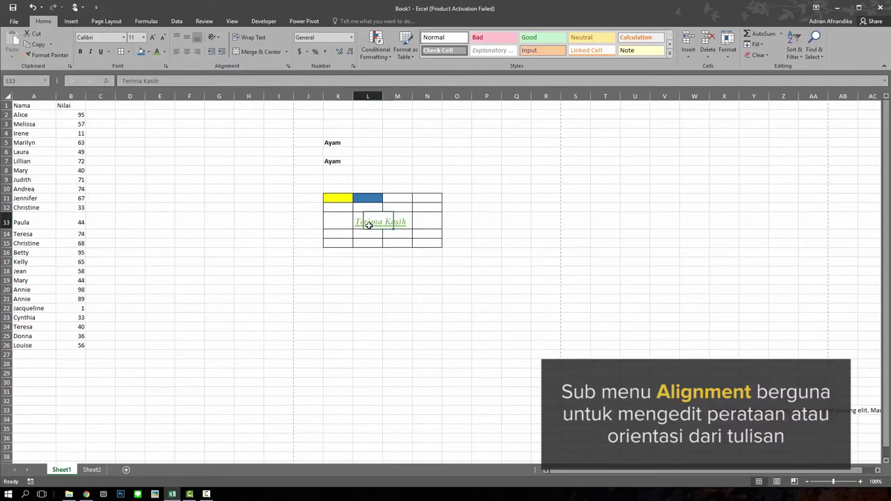
pyautogui.click(339, 144)
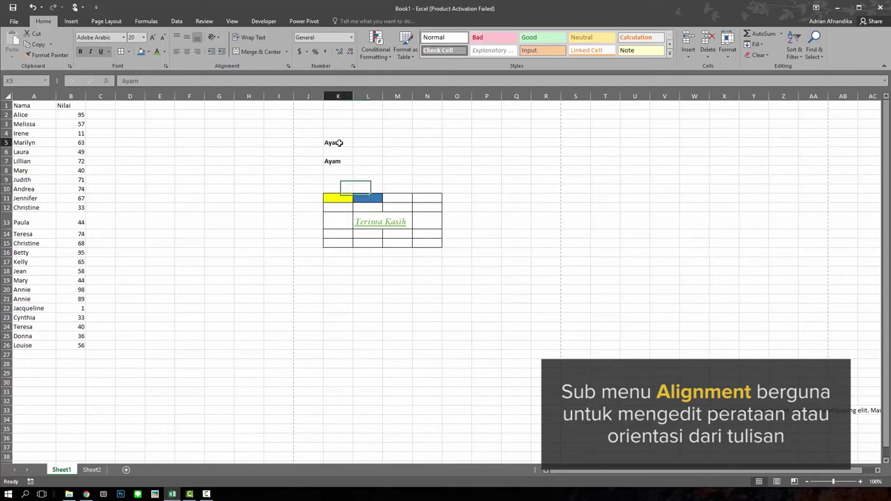
pyautogui.click(7, 142)
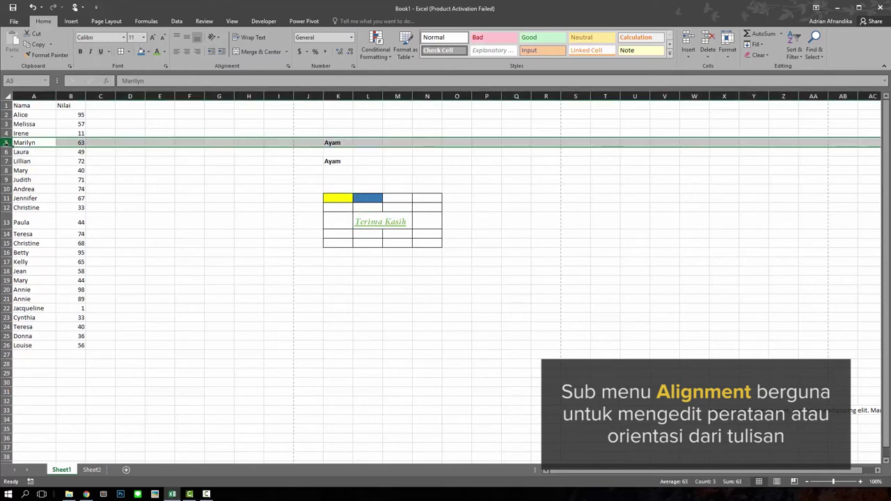
pyautogui.click(355, 149)
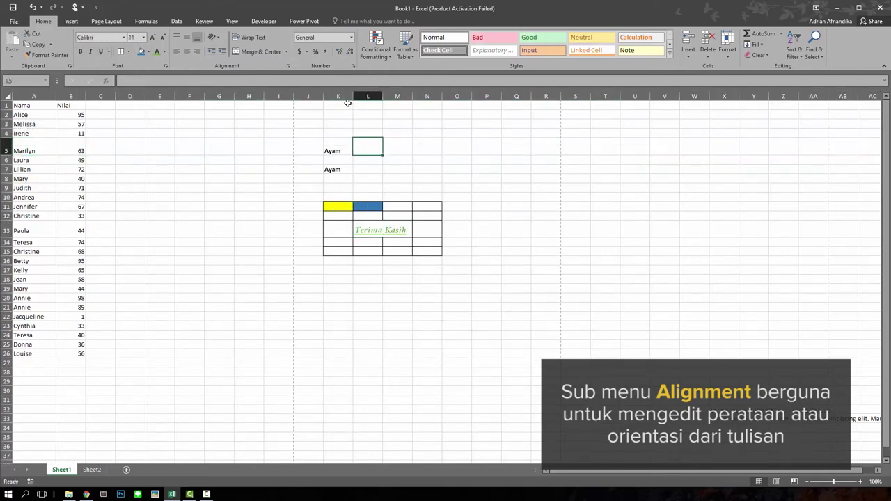
pyautogui.click(344, 146)
pyautogui.moveTo(352, 97); pyautogui.dragTo(359, 96)
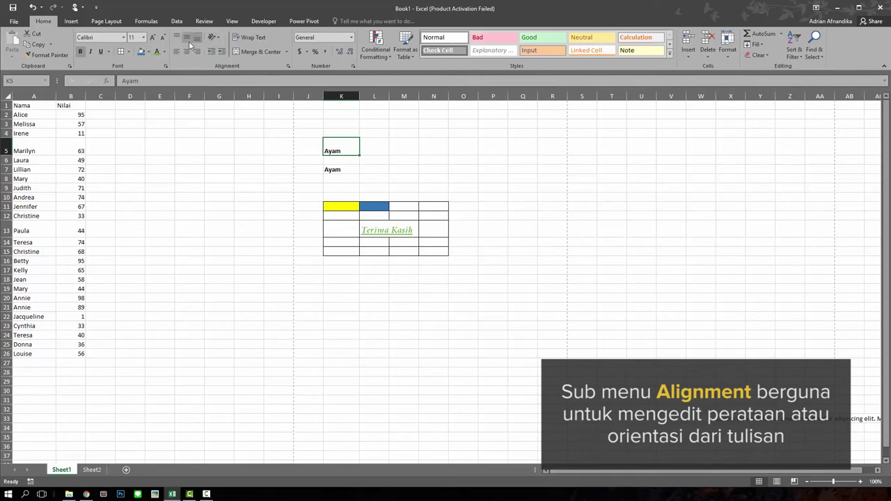
# Try middle, top, left, centre and right alignments on Ayam in K5.
pyautogui.click(187, 38)
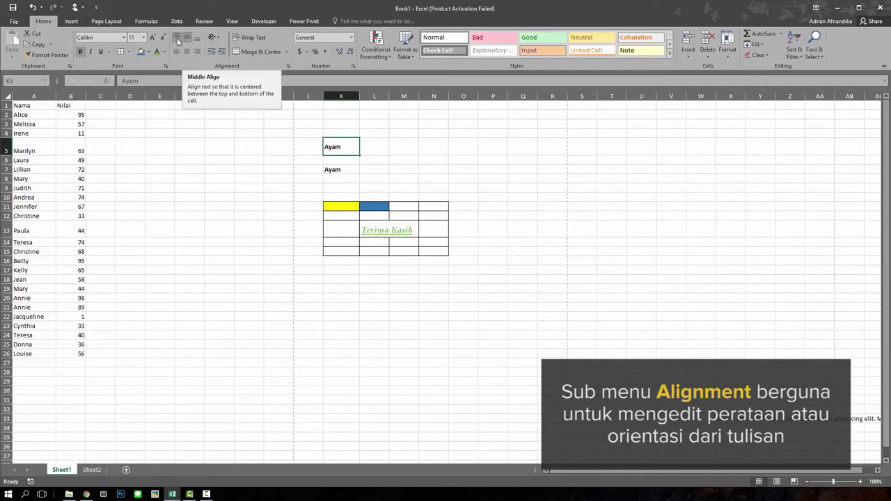
pyautogui.click(175, 39)
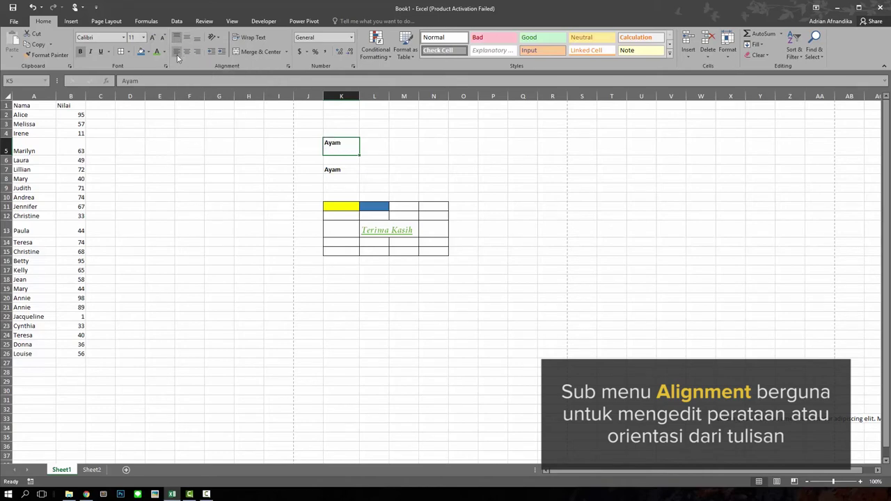
pyautogui.click(177, 55)
pyautogui.click(186, 54)
pyautogui.click(197, 53)
pyautogui.click(185, 38)
# Left-align Ayam in K5 and slant it counterclockwise.
pyautogui.click(186, 52)
pyautogui.click(176, 52)
pyautogui.click(217, 42)
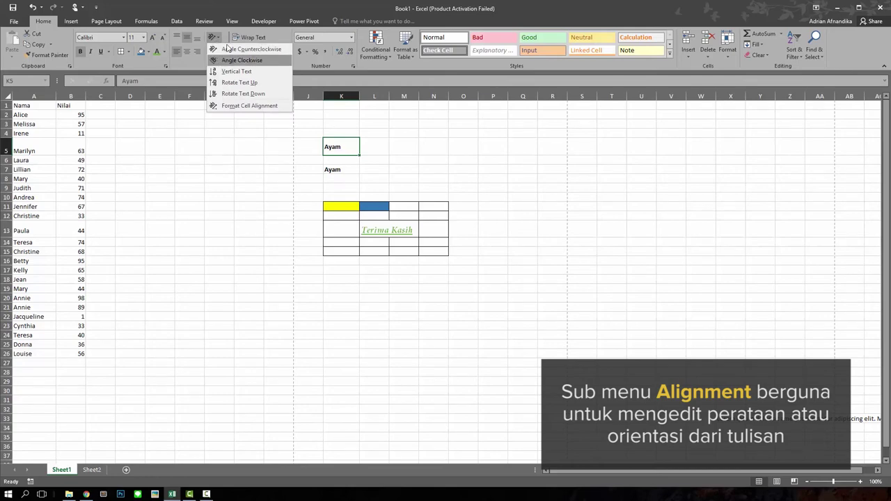
pyautogui.click(229, 48)
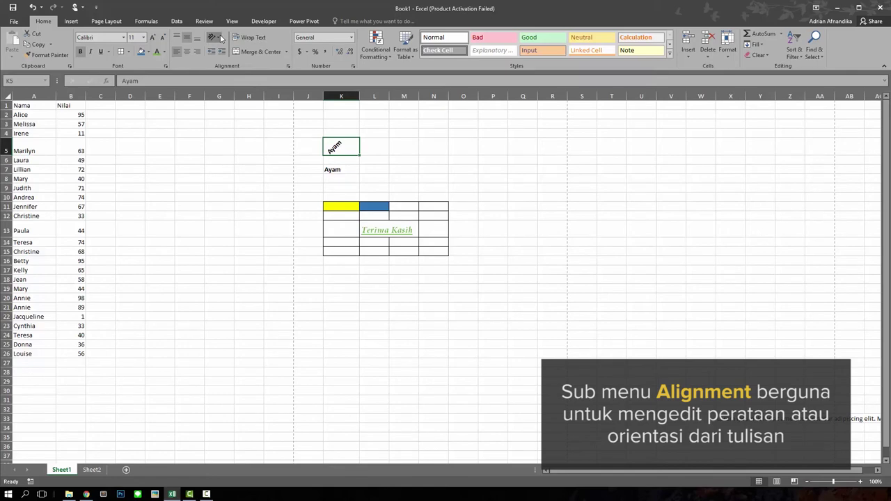
# Try Rotate Text Down and Vertical Text, then return to Angle Counterclockwise and indent.
pyautogui.click(216, 39)
pyautogui.click(227, 87)
pyautogui.click(216, 37)
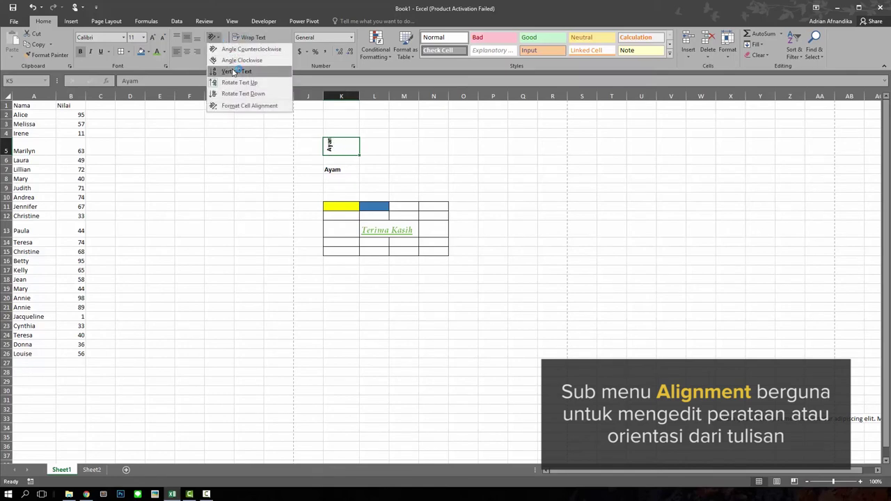
pyautogui.click(234, 71)
pyautogui.click(220, 41)
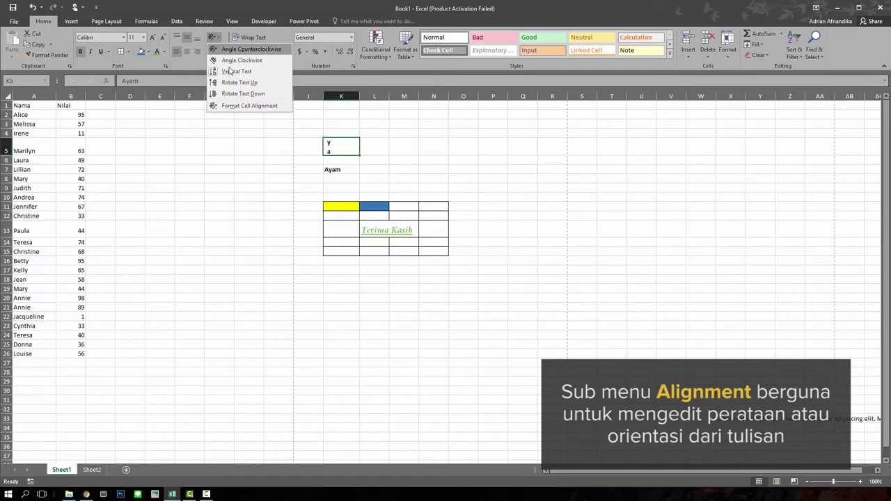
pyautogui.click(240, 48)
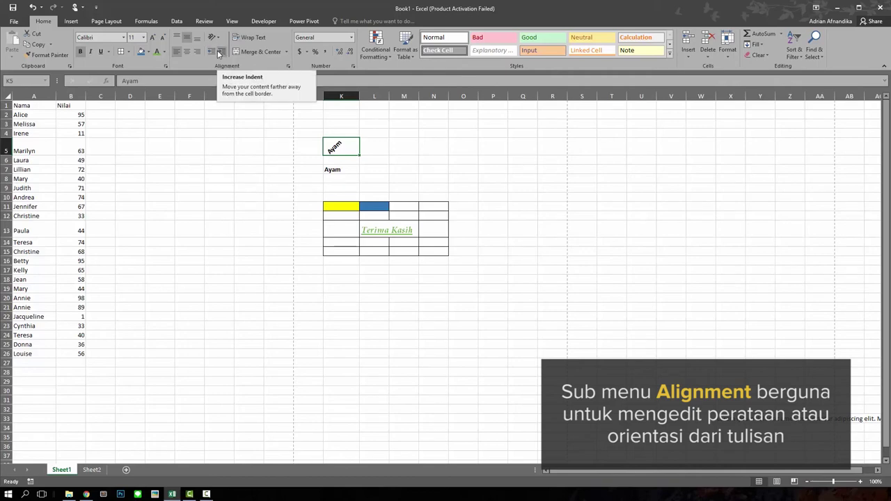
pyautogui.click(218, 53)
# Remove all indentation from Ayam in K5 with Decrease Indent.
pyautogui.click(218, 52)
pyautogui.click(211, 52)
pyautogui.click(211, 52)
pyautogui.click(211, 53)
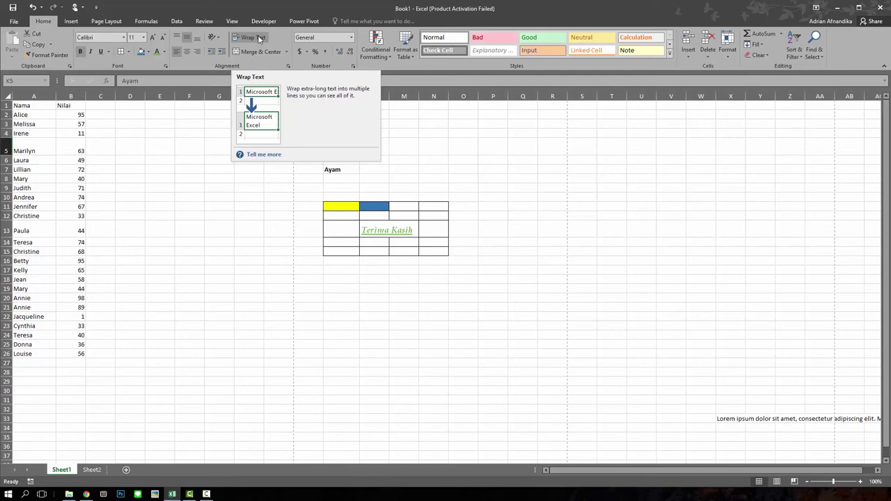
pyautogui.click(751, 421)
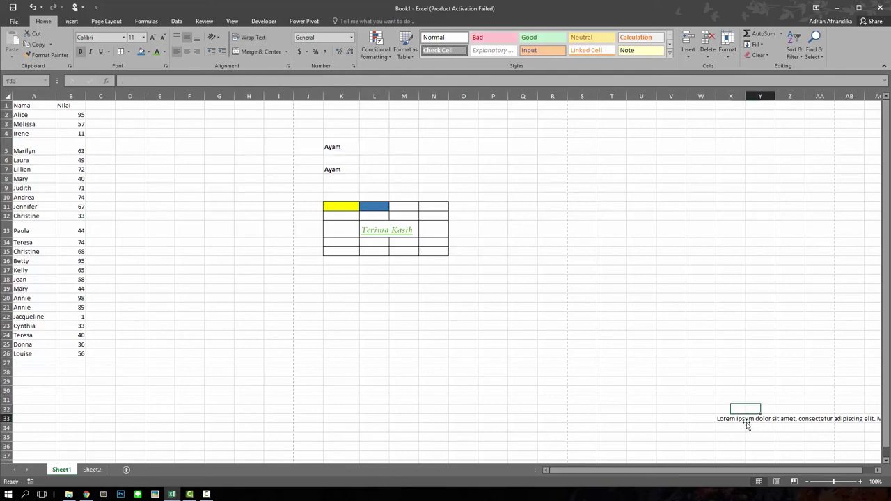
# Widen column X and wrap the Lorem ipsum text in X33.
pyautogui.moveTo(734, 474); pyautogui.dragTo(745, 474)
pyautogui.click(687, 419)
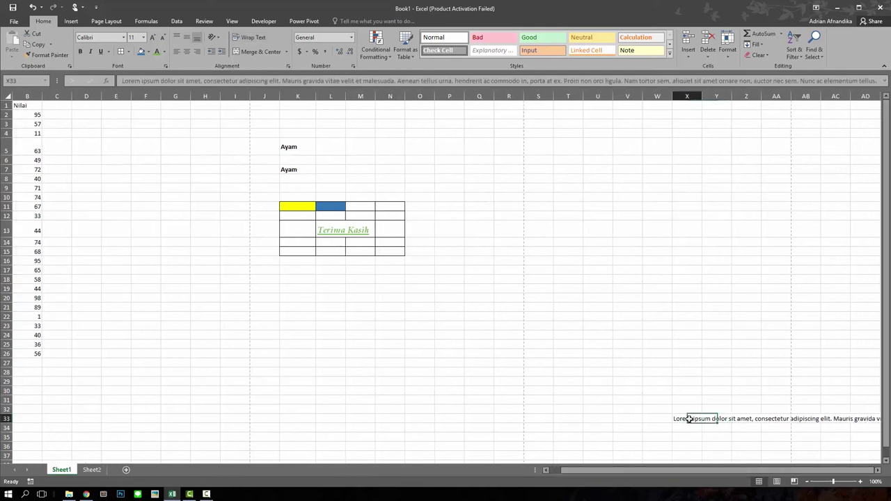
pyautogui.moveTo(701, 96); pyautogui.dragTo(739, 98)
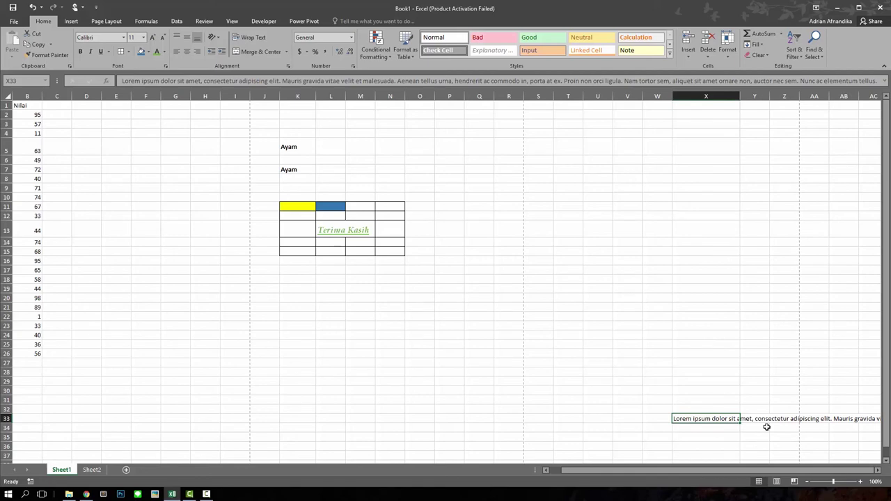
pyautogui.click(268, 38)
# Return to the top of the sheet and select an empty cell below the bordered block.
pyautogui.scroll(-5, 734, 349)
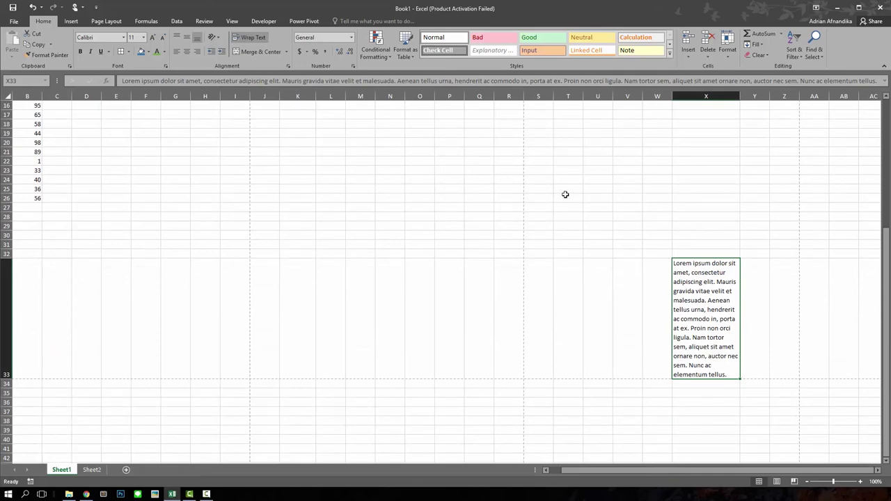
pyautogui.scroll(5, 565, 193)
pyautogui.click(547, 351)
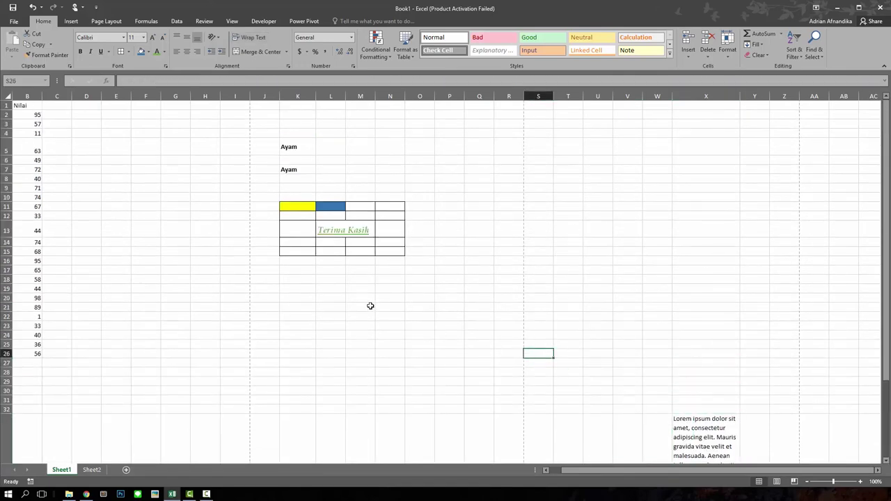
pyautogui.click(335, 299)
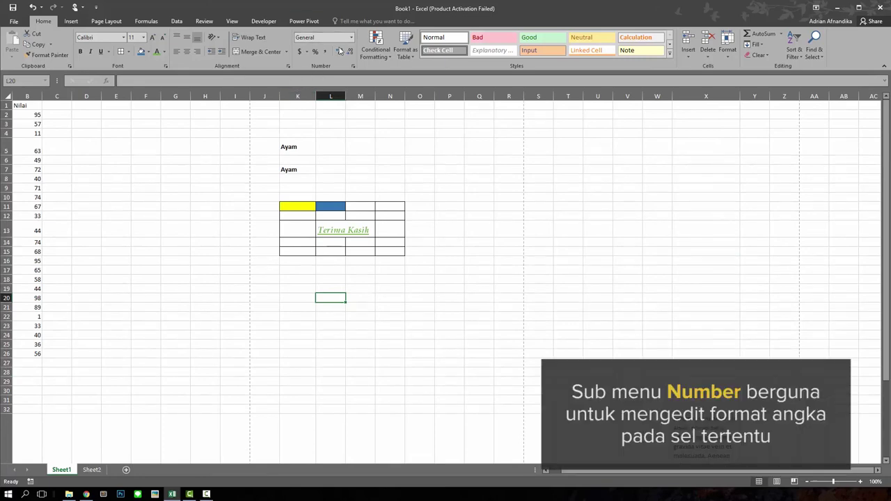
# Enter 100000 in cell Q5.
pyautogui.click(467, 260)
pyautogui.click(495, 199)
pyautogui.click(487, 151)
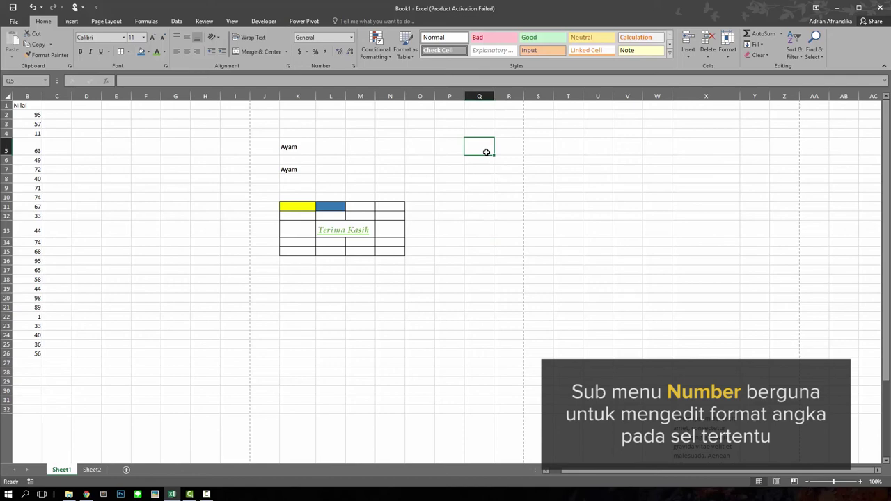
pyautogui.write('100')
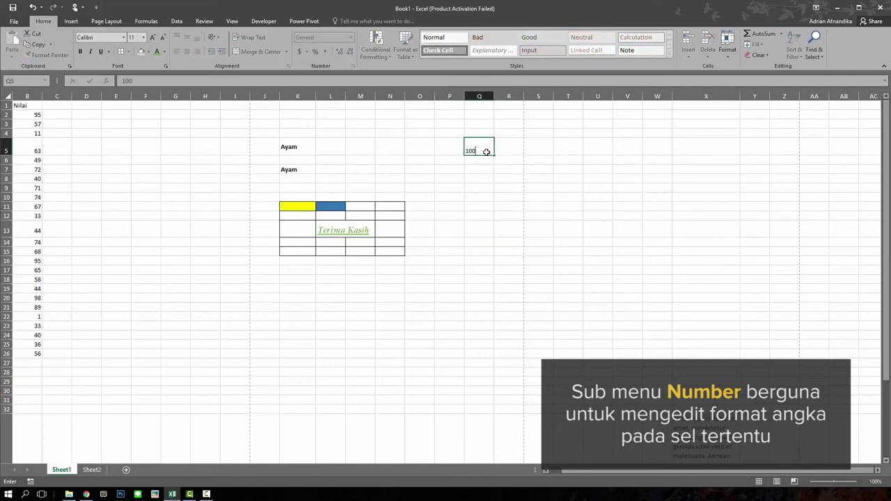
pyautogui.write('000')
pyautogui.click(495, 187)
# Format Q5 as Currency so it shows $100,000.00.
pyautogui.click(482, 151)
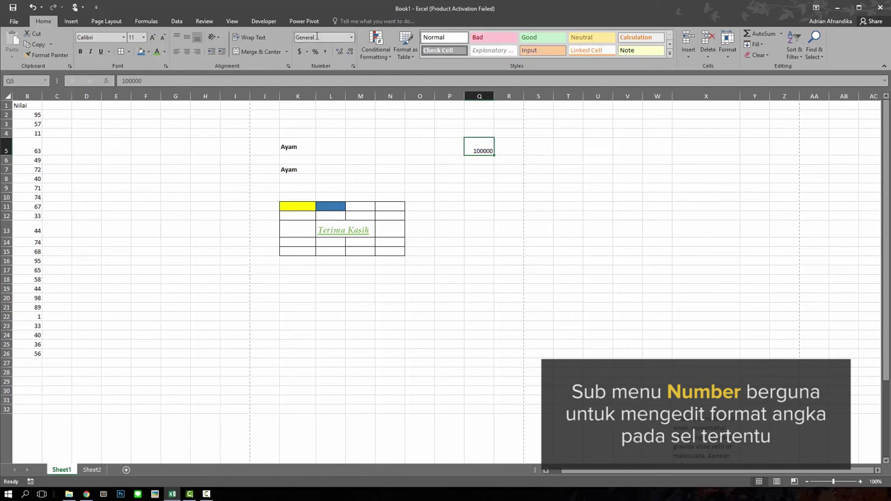
pyautogui.click(352, 39)
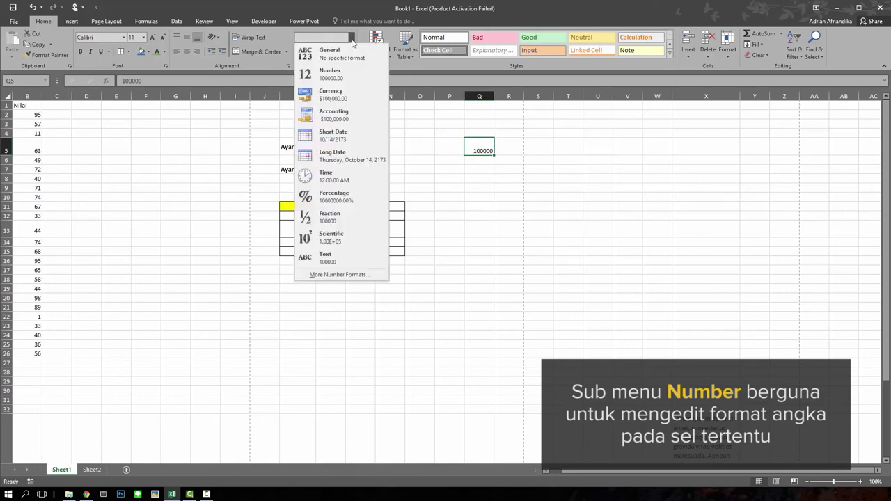
pyautogui.click(359, 95)
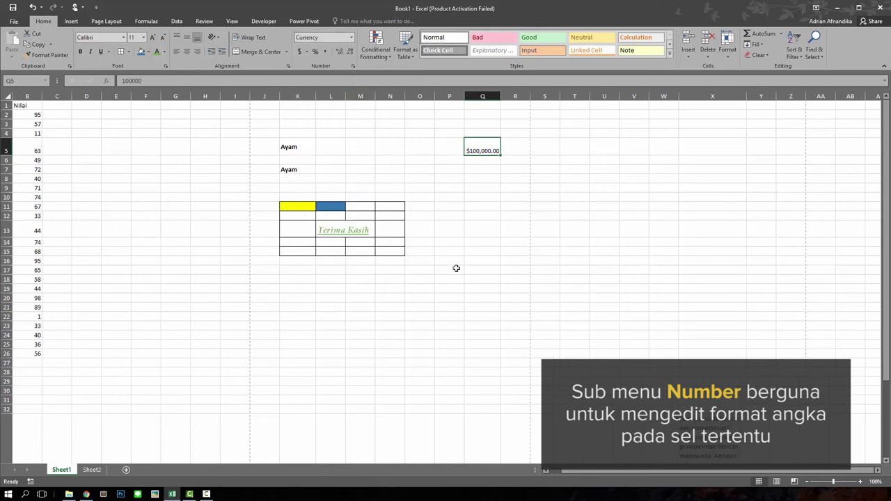
pyautogui.click(353, 38)
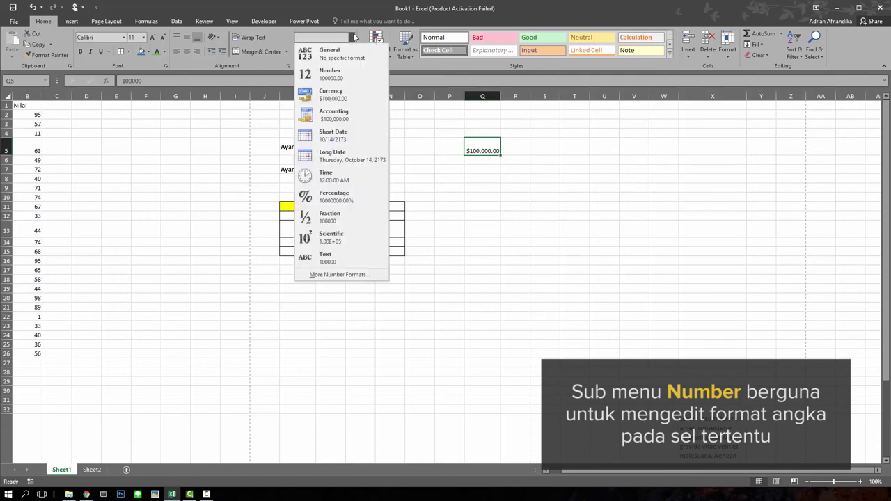
pyautogui.click(354, 38)
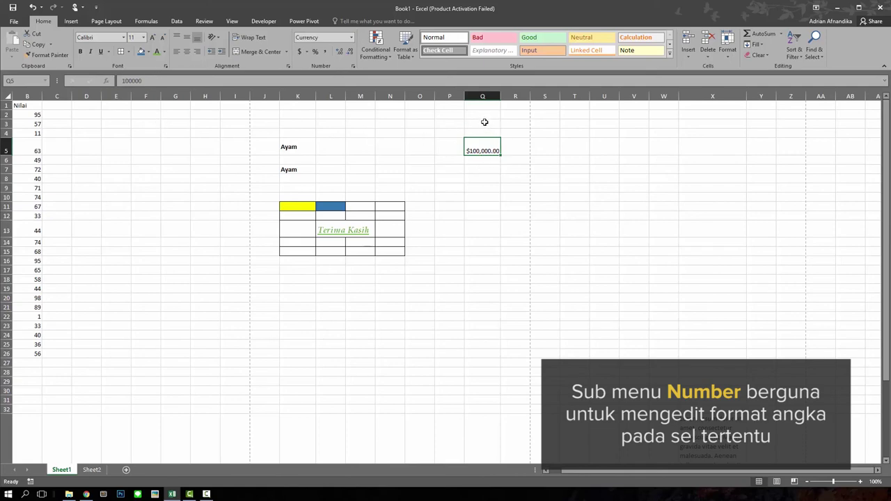
# Switch Q5 to British-pound accounting format, showing £ 100,000.00.
pyautogui.click(307, 51)
pyautogui.click(310, 86)
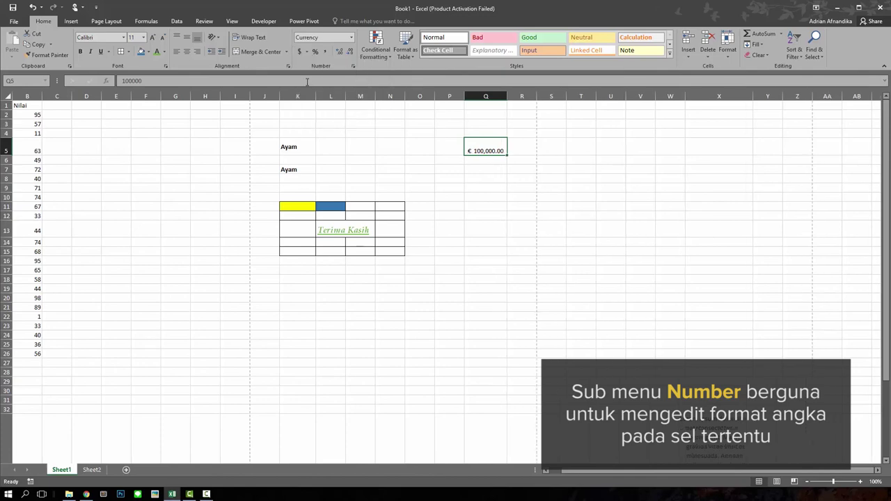
pyautogui.click(307, 51)
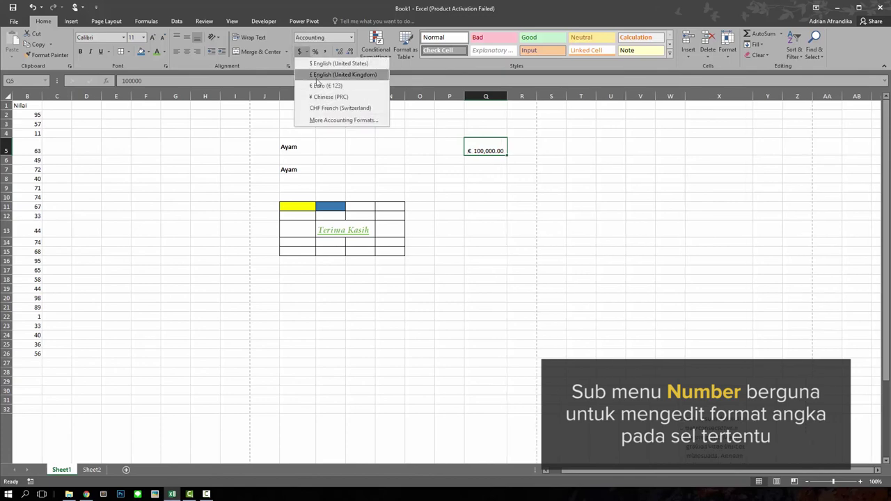
pyautogui.click(319, 75)
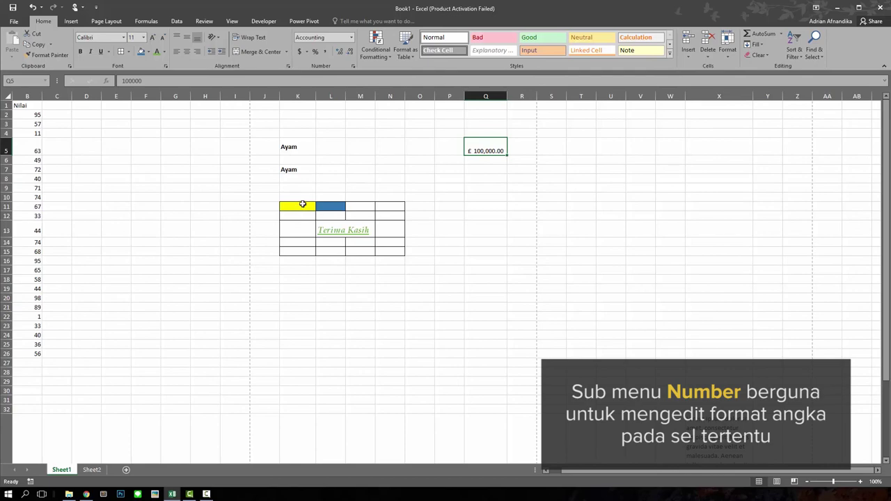
pyautogui.click(491, 178)
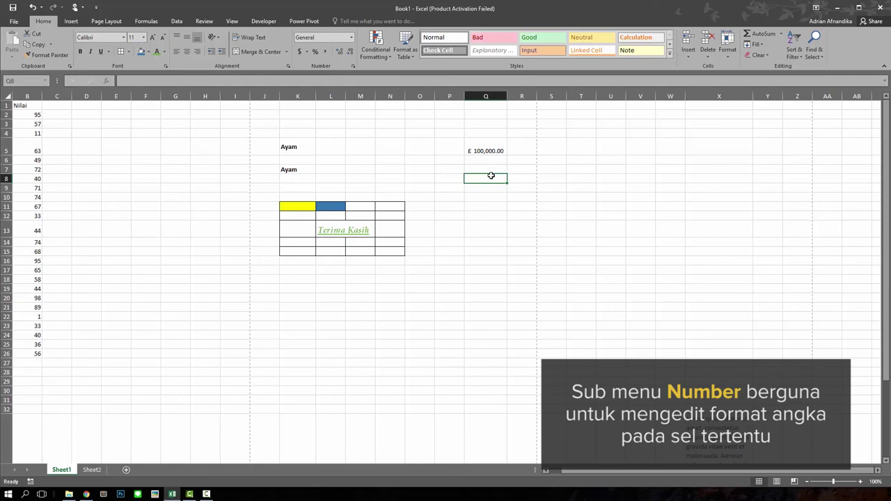
# Enter 50 in Q8 and apply Percent Style.
pyautogui.write('200')
pyautogui.press('BackSpace')
pyautogui.press('BackSpace')
pyautogui.press('BackSpace')
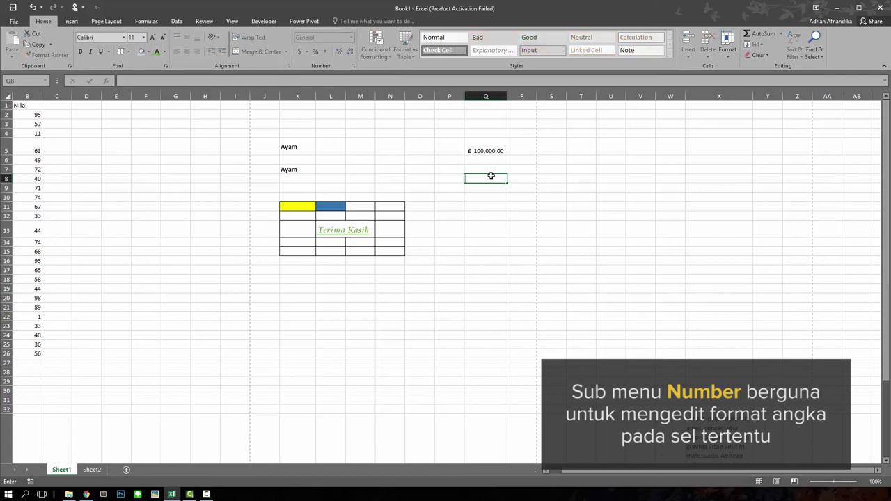
pyautogui.write('50')
pyautogui.press('Return')
pyautogui.click(500, 178)
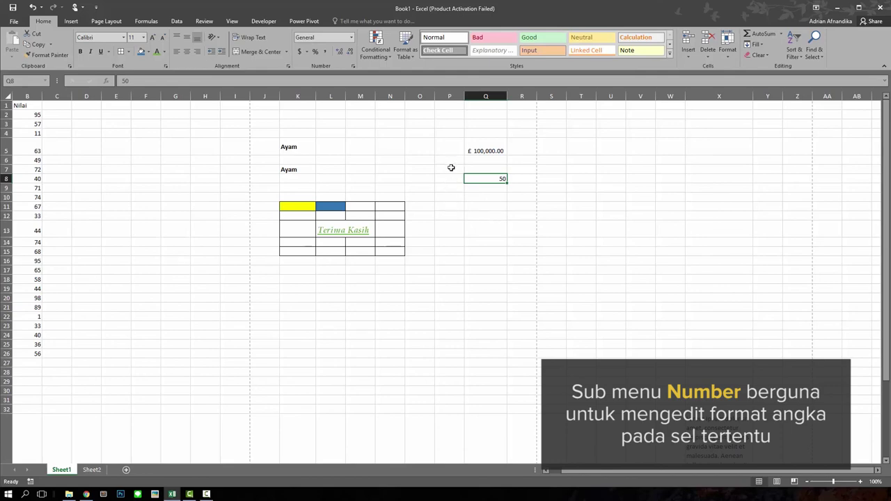
pyautogui.click(315, 51)
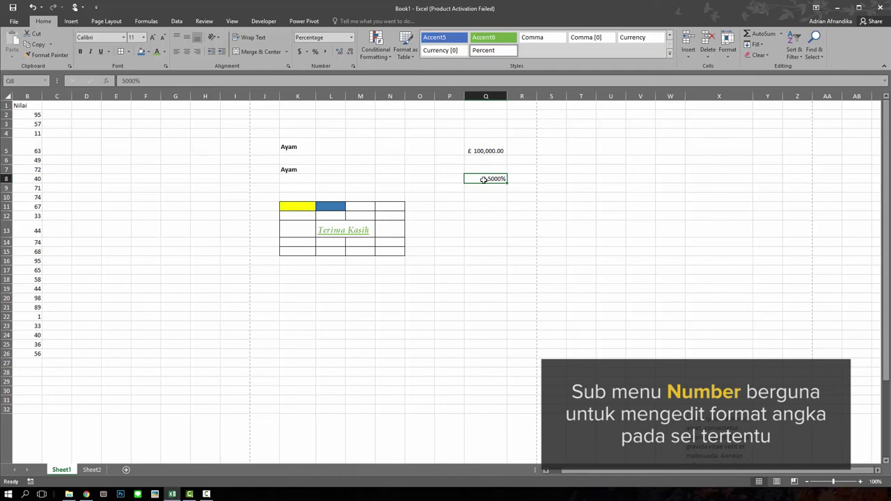
# Correct Q8's value so it reads 50% instead of 5000%.
pyautogui.click(133, 81)
pyautogui.doubleClick(134, 81)
pyautogui.press('BackSpace')
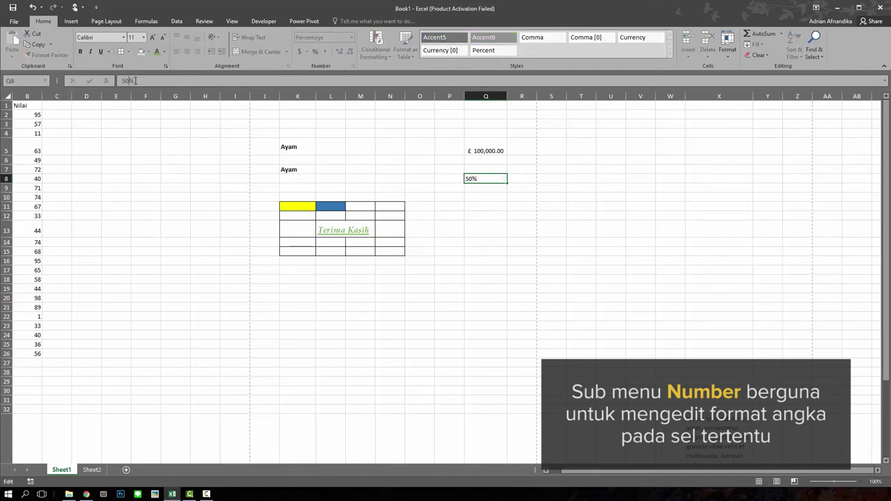
pyautogui.press('Return')
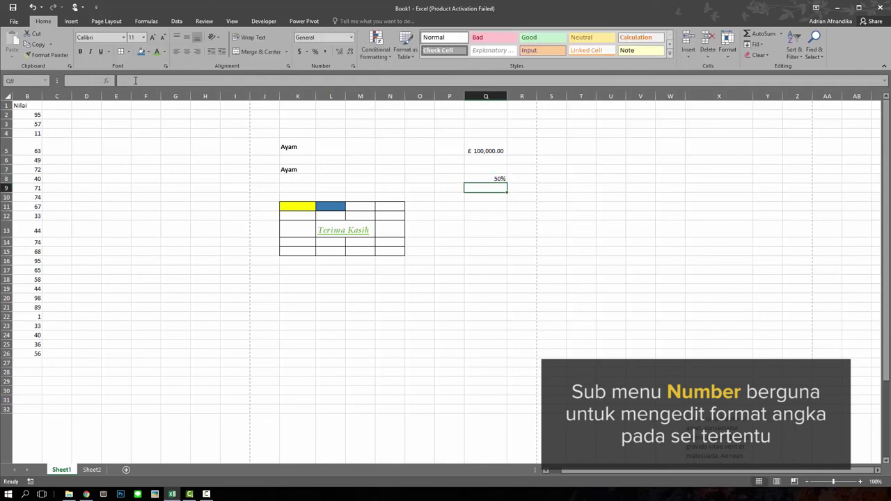
pyautogui.click(438, 281)
pyautogui.click(487, 188)
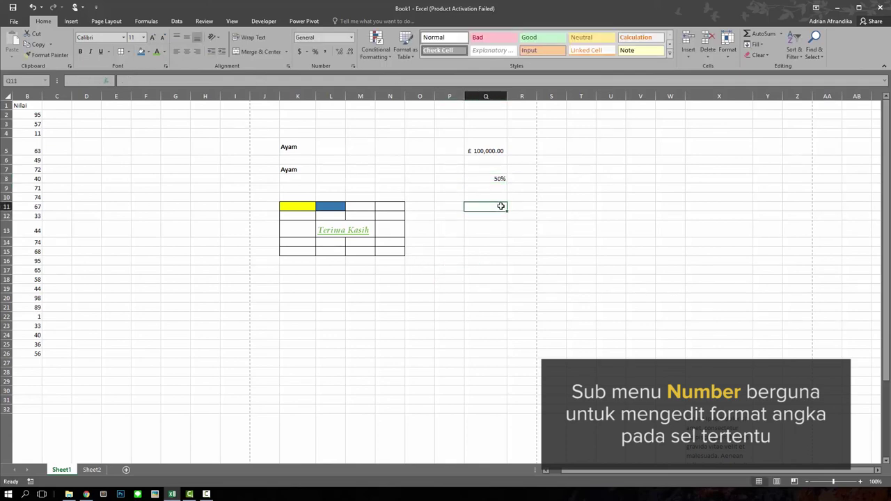
# Enter 23.485748 in cell Q10, replacing the mistyped value.
pyautogui.click(493, 200)
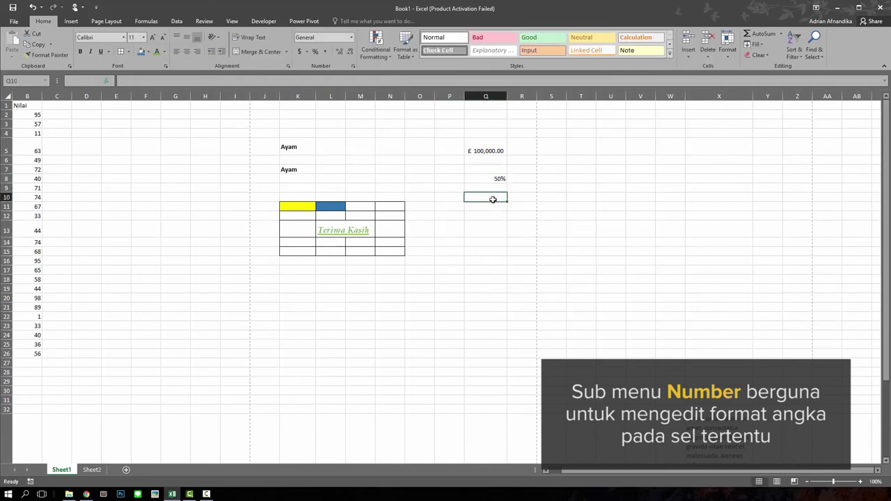
pyautogui.write('32.')
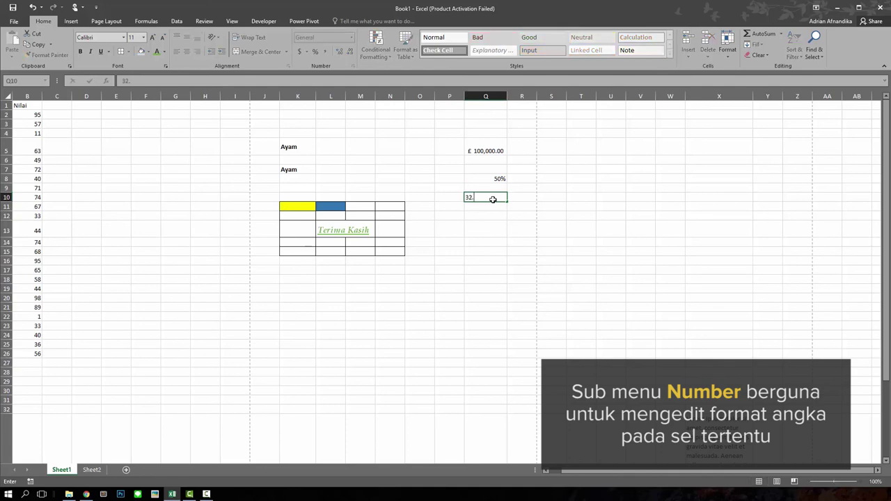
pyautogui.write(',8574858')
pyautogui.click(516, 213)
pyautogui.click(499, 197)
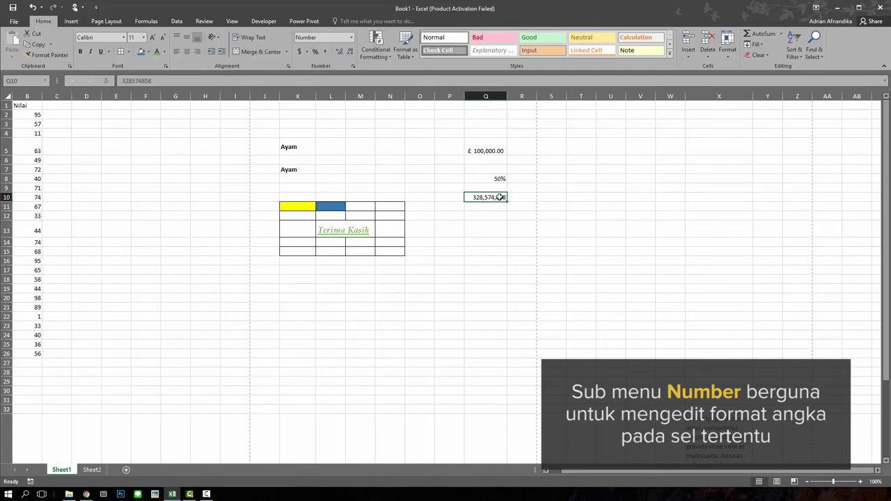
pyautogui.write('23')
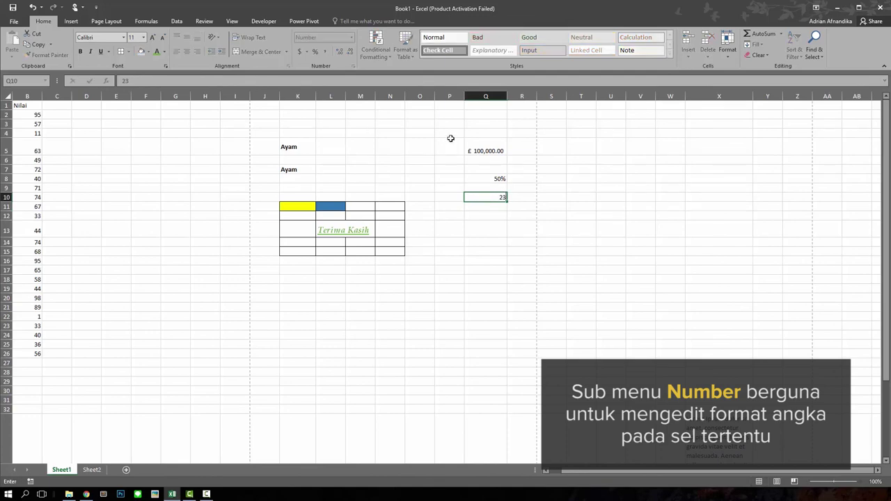
pyautogui.write('.485748')
pyautogui.press('Return')
pyautogui.press('Up')
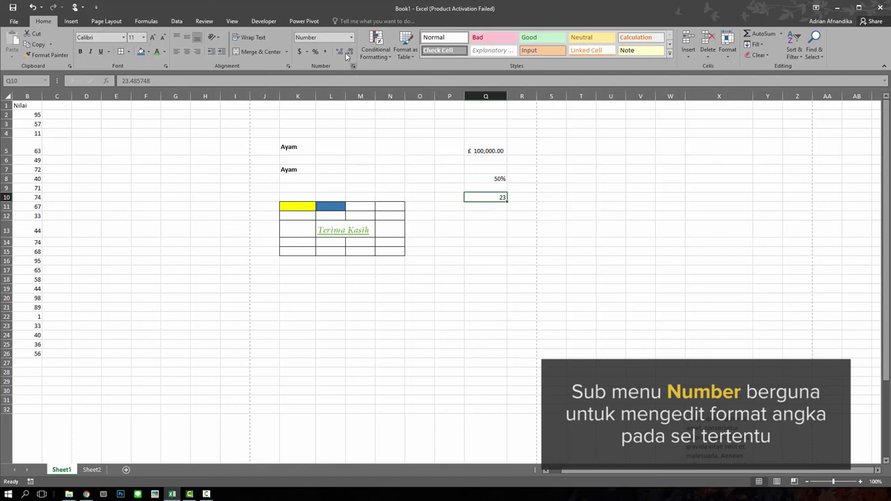
# Apply Comma Style to Q10, try decimal precisions, and settle on two decimals (23.49).
pyautogui.click(329, 53)
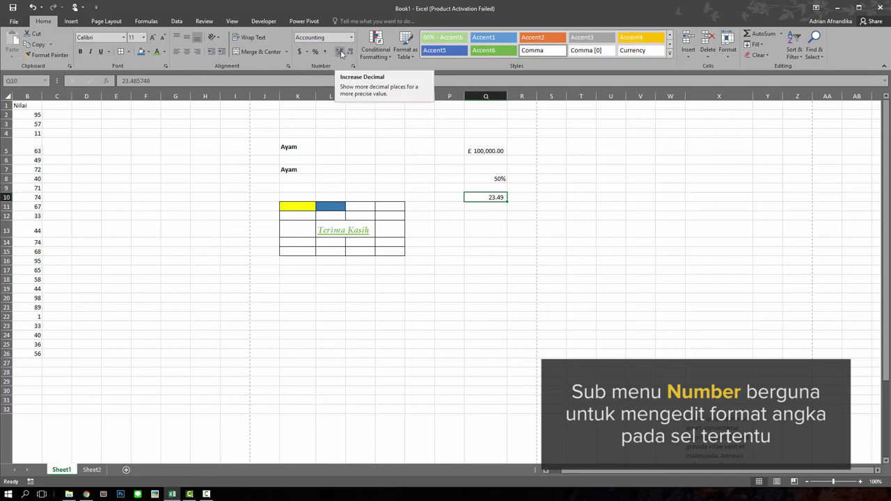
pyautogui.click(349, 52)
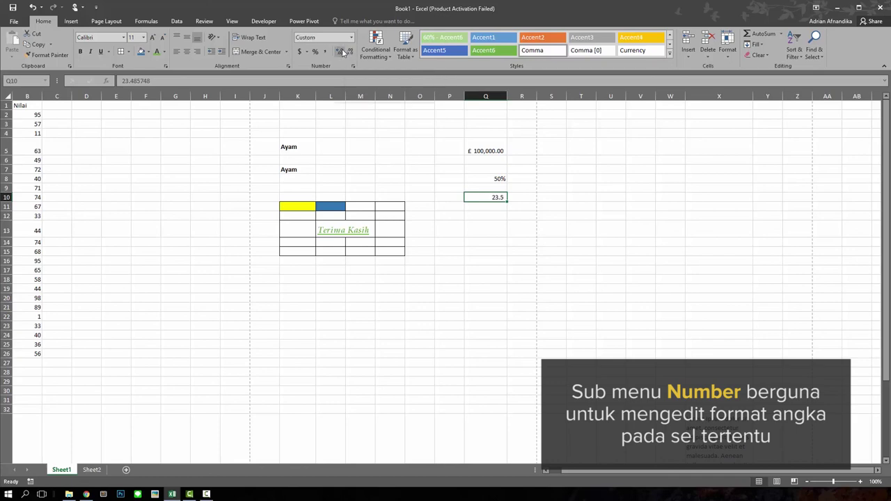
pyautogui.click(341, 52)
pyautogui.click(341, 52)
pyautogui.click(341, 52)
pyautogui.click(341, 52)
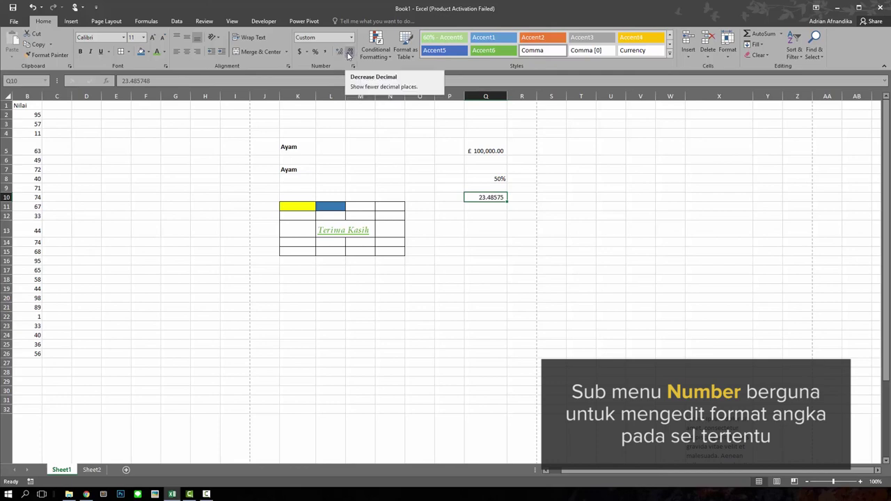
pyautogui.click(349, 53)
pyautogui.click(349, 53)
pyautogui.click(349, 53)
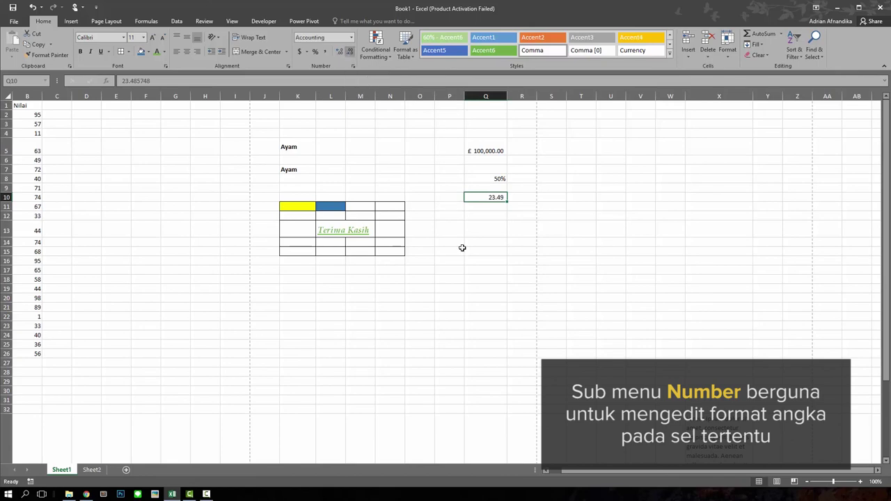
pyautogui.click(520, 303)
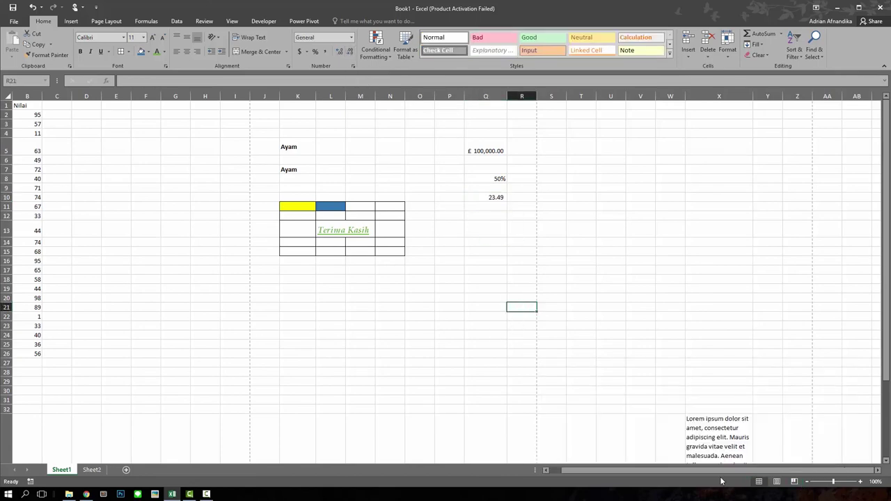
pyautogui.moveTo(710, 472); pyautogui.dragTo(696, 471)
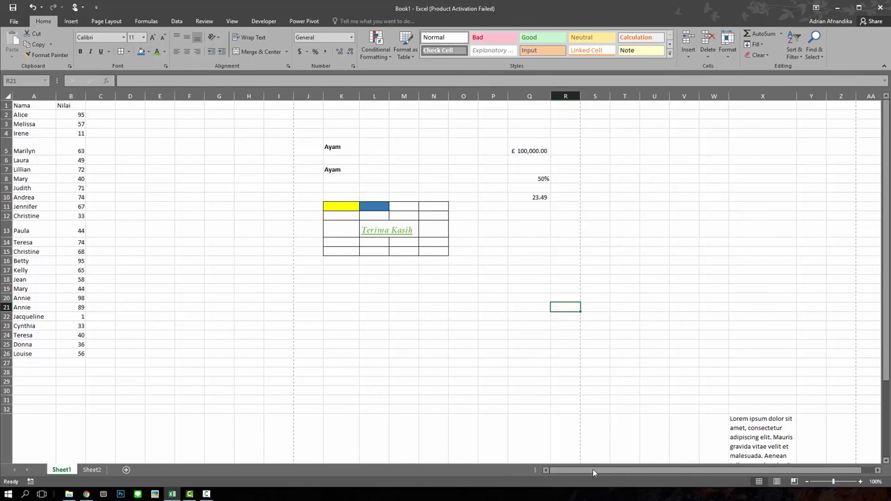